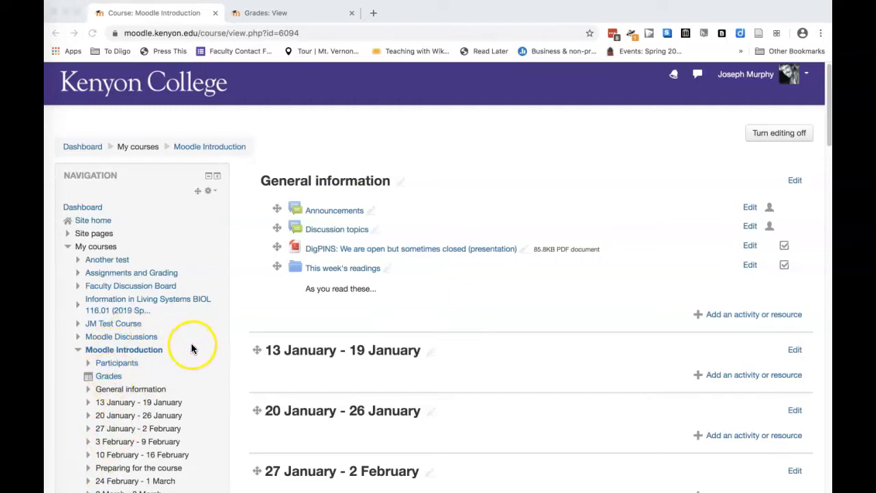
Open the Moodle Introduction course's grades and go to its gradebook setup.
left_click(109, 377)
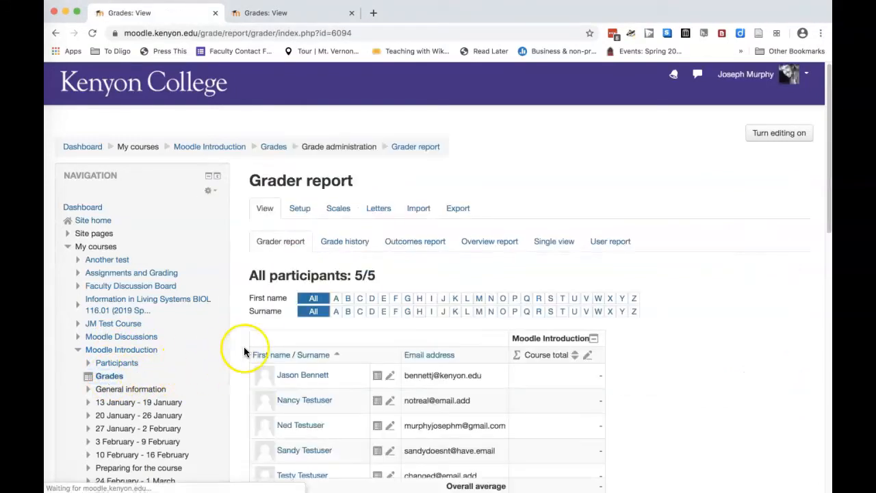
scroll(239, 323, "down", 2)
scroll(251, 323, "up", 2)
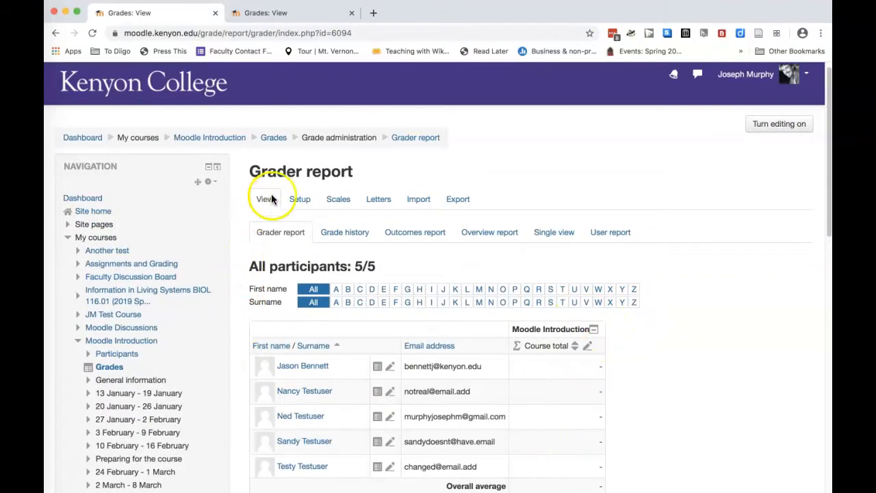
left_click(305, 206)
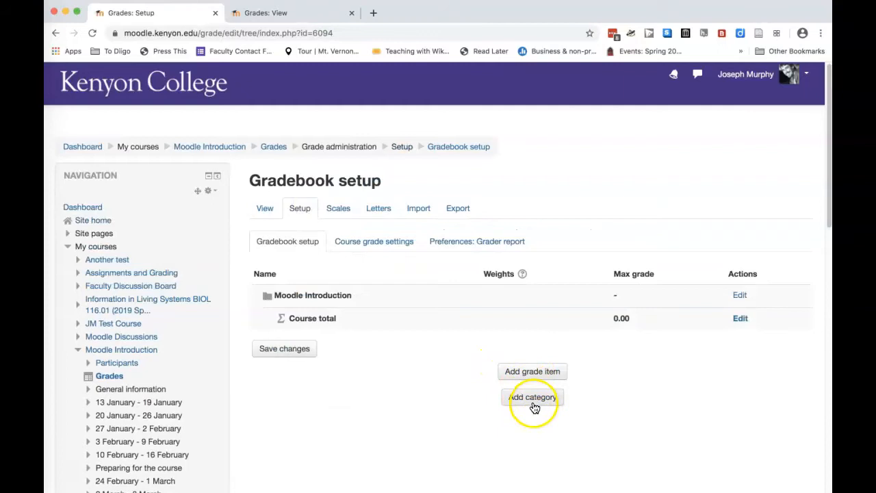
Start a new grade item and name it Participation.
left_click(549, 371)
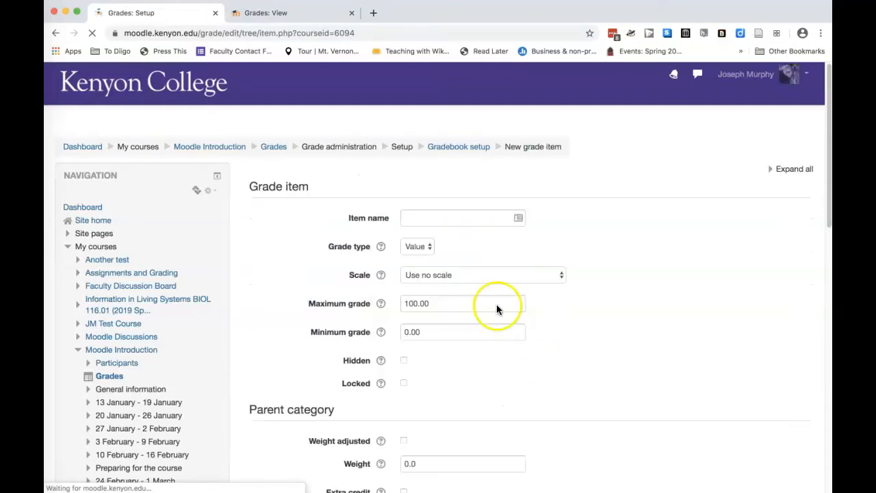
left_click(453, 222)
type("Parti")
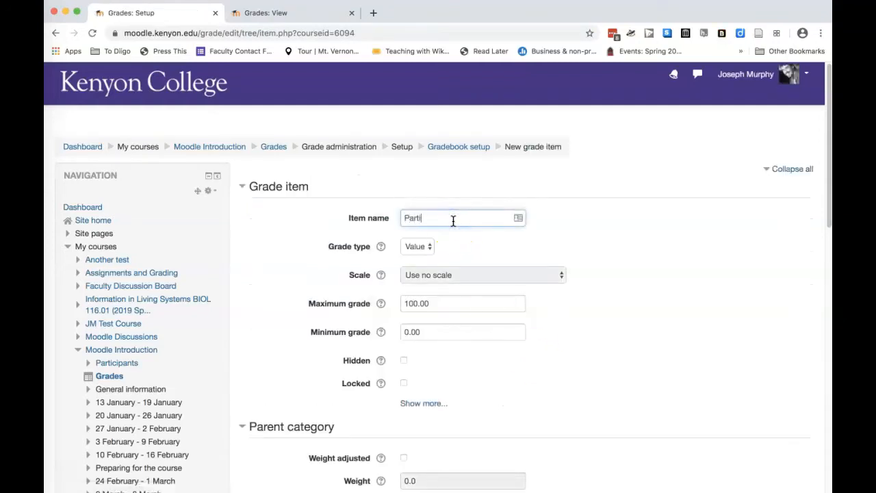
left_click(451, 221)
type("articipation")
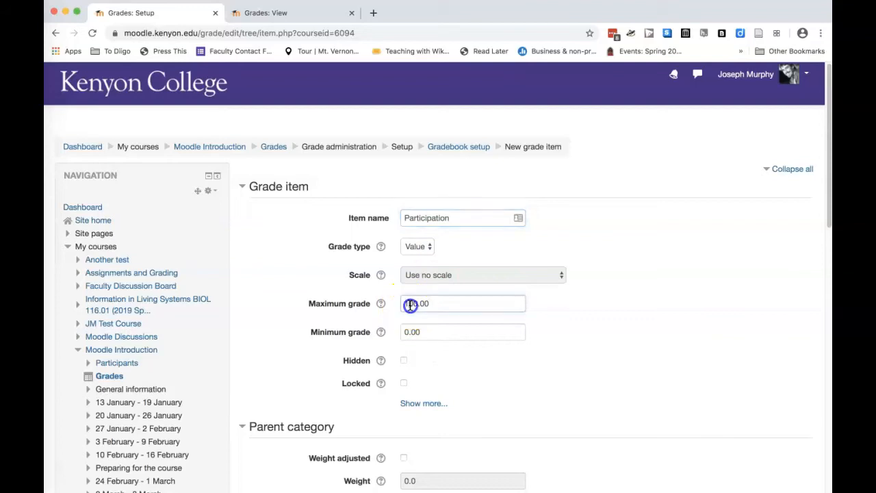
Set the Participation item's maximum grade to 10.00 and save the item.
left_click(416, 303)
left_click(412, 303)
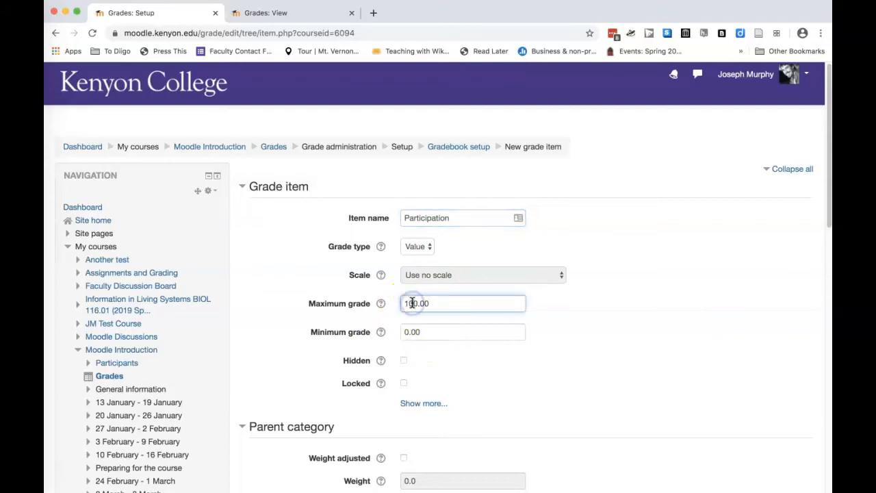
key("BackSpace")
left_click(440, 331)
scroll(439, 328, "down", 6)
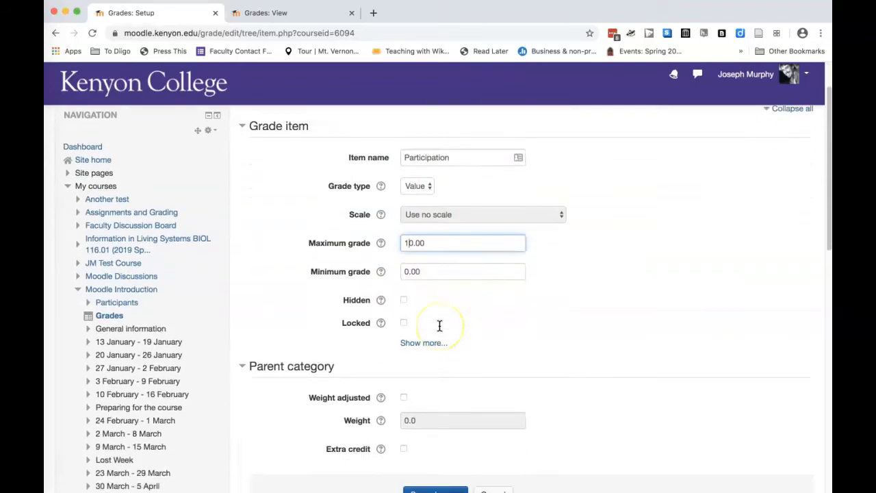
left_click(436, 334)
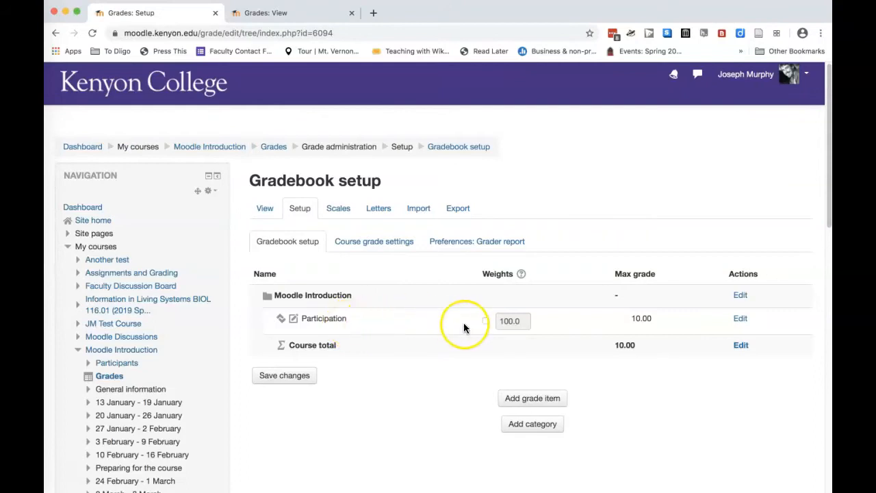
Add a grade item named Mid-term Exam, keeping the default maximum grade of 100.00, and save it.
left_click(548, 401)
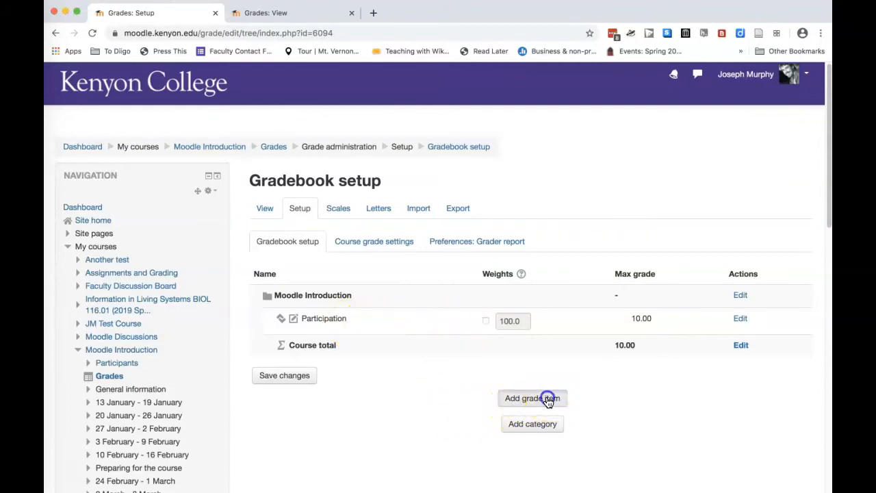
left_click(447, 220)
type("Mid-term ")
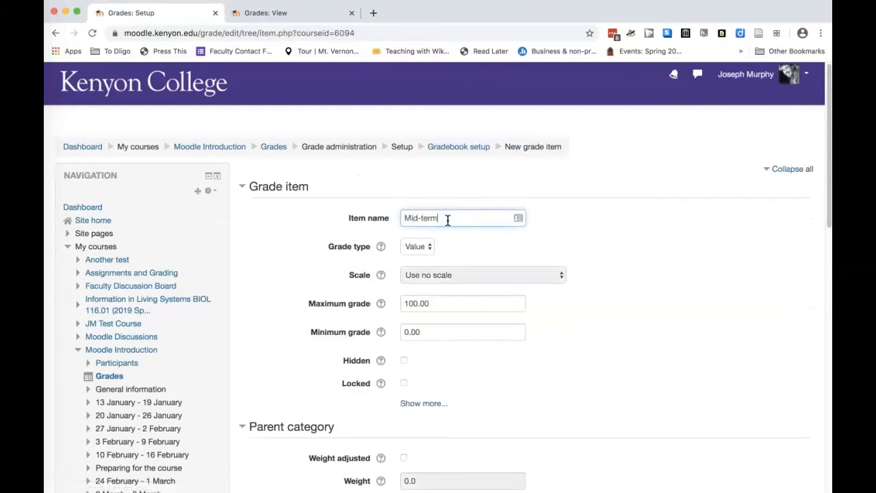
type("Exam")
scroll(270, 303, "down", 5)
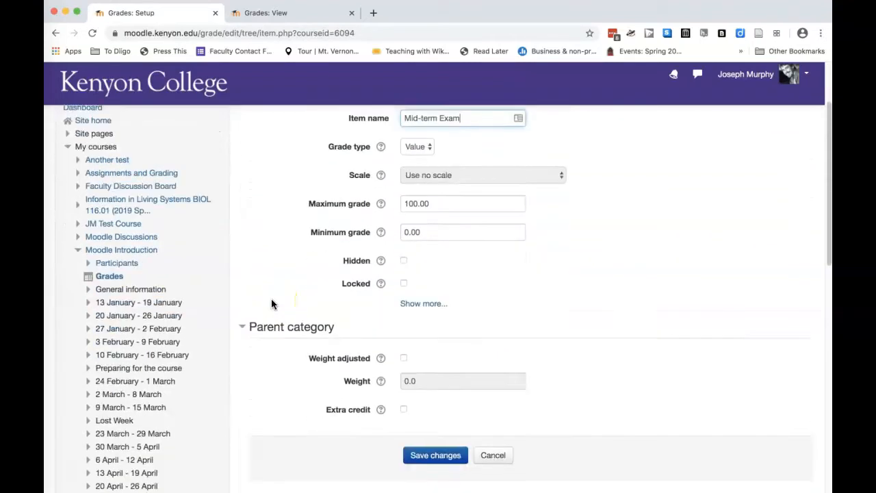
left_click(438, 371)
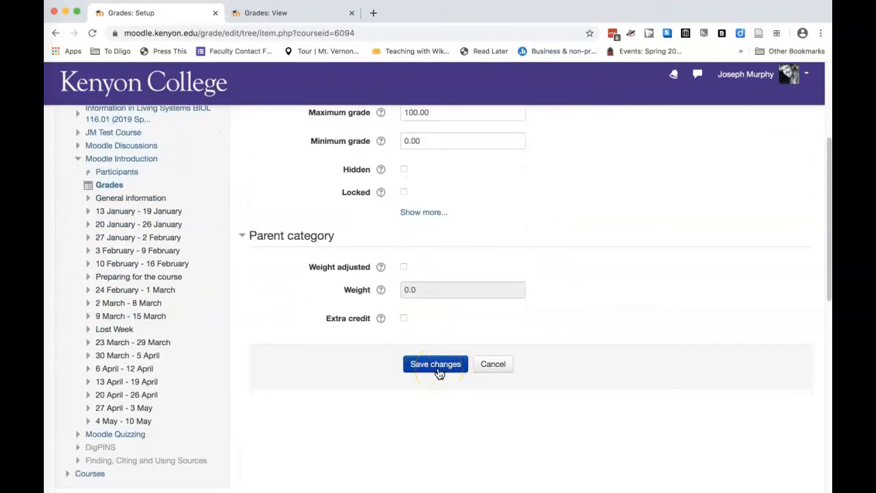
left_click(438, 372)
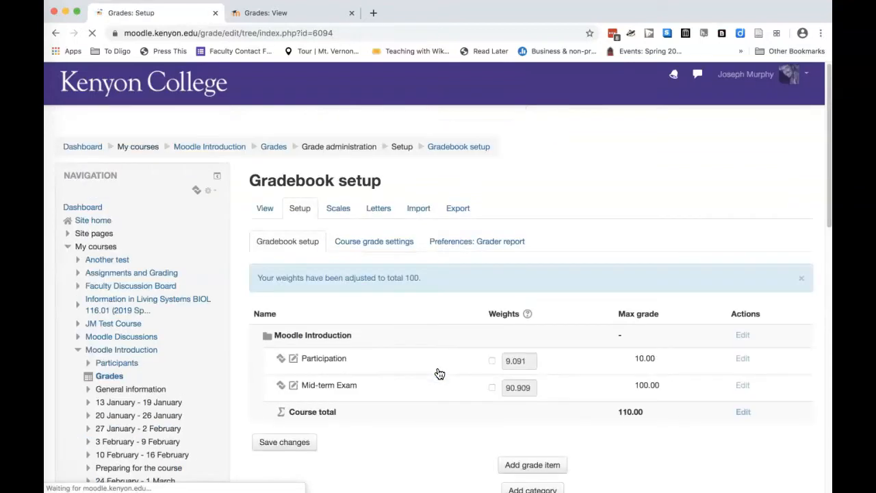
Override the grade item weights with 10 for Participation and 90 for Mid-term Exam, and save the changes.
scroll(400, 319, "down", 1)
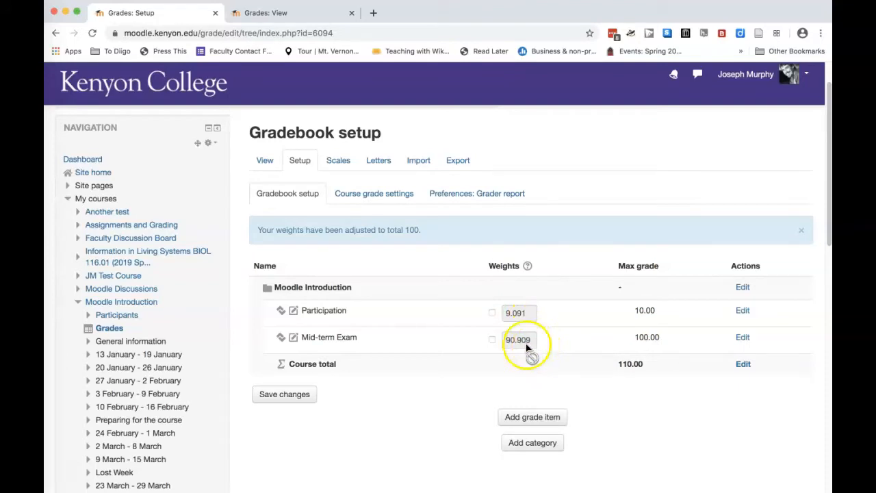
left_click(491, 312)
left_click(494, 340)
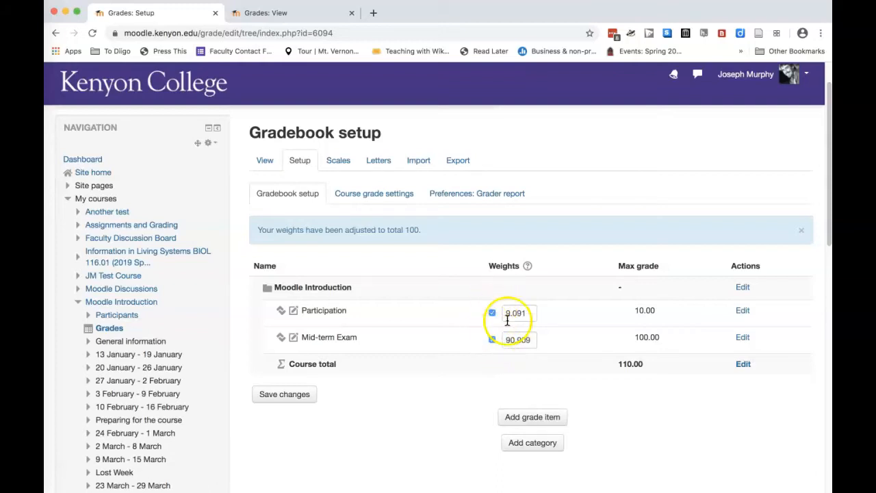
double_click(526, 312)
type("10")
left_click(518, 340)
left_click_drag(518, 340, 552, 340)
key("BackSpace")
left_click(552, 345)
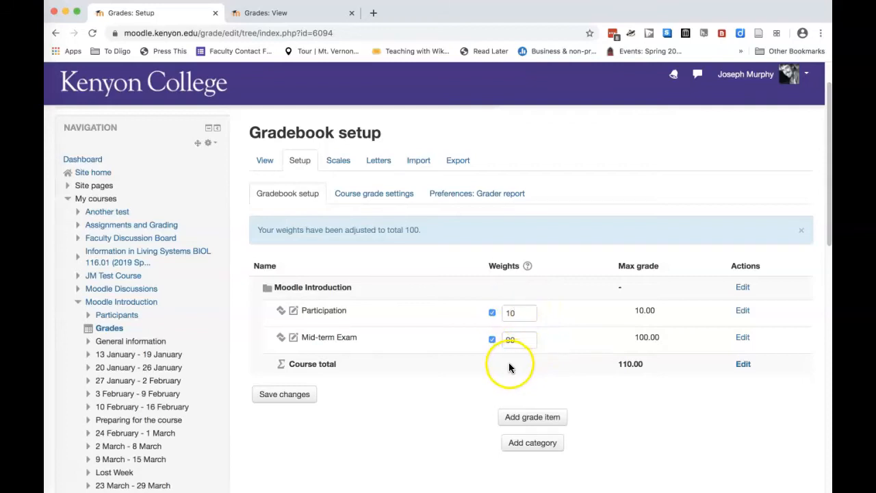
left_click(301, 397)
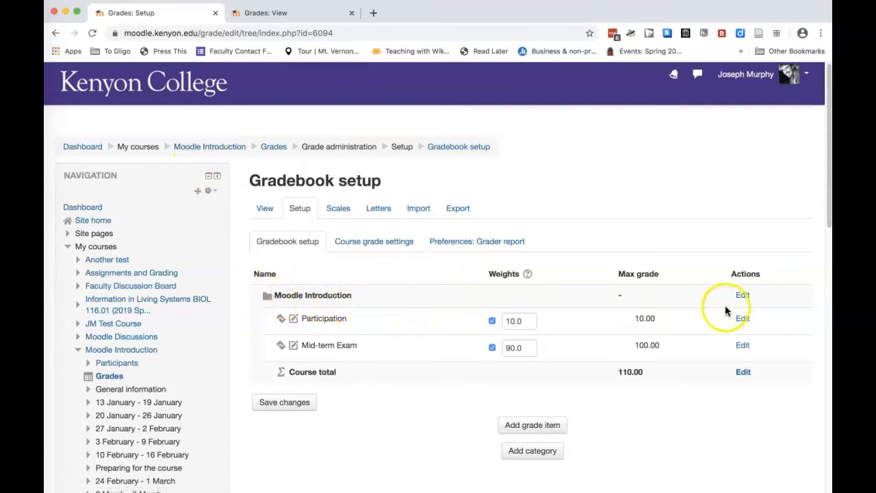
Change the aggregation of the top-level Moodle Introduction category to Weighted mean of grades.
left_click(743, 297)
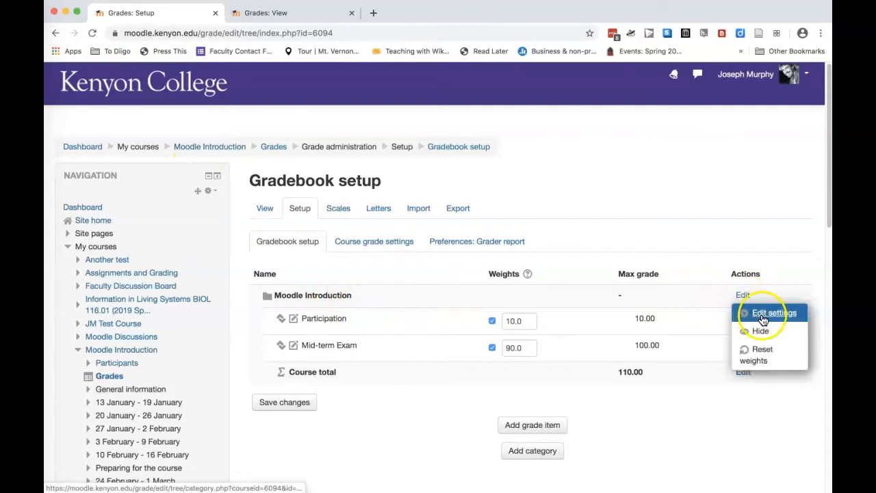
left_click(763, 319)
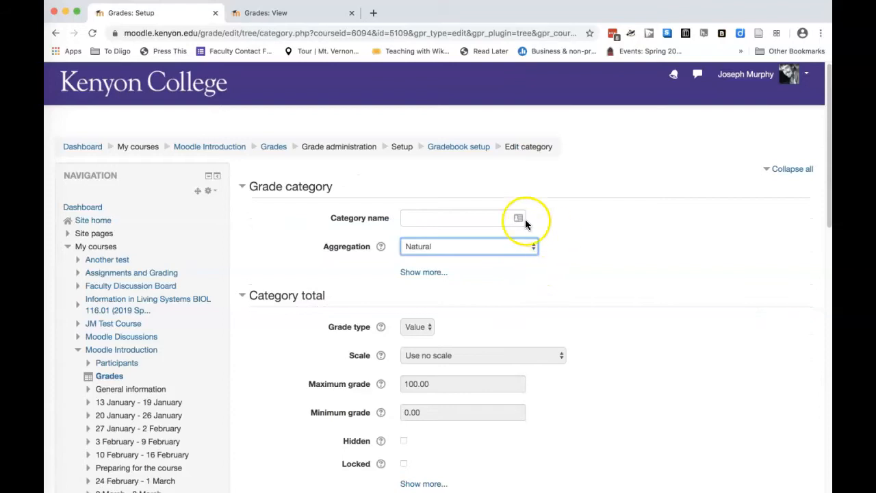
left_click(515, 253)
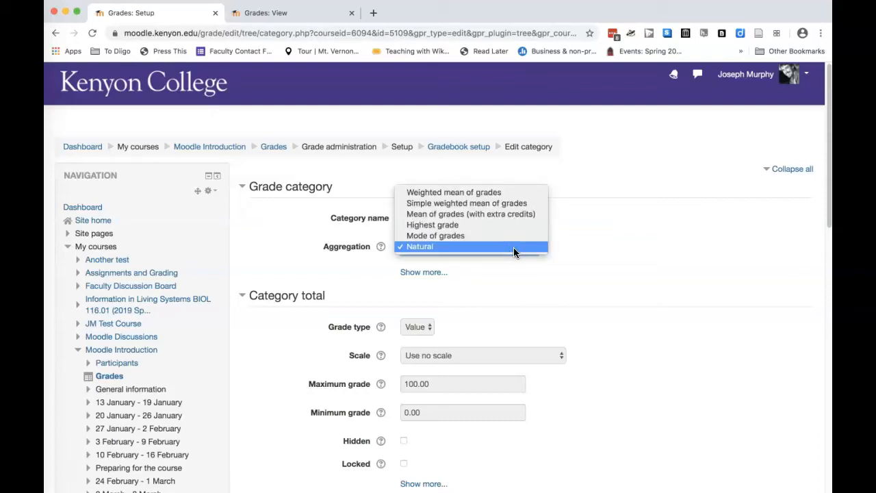
left_click(502, 193)
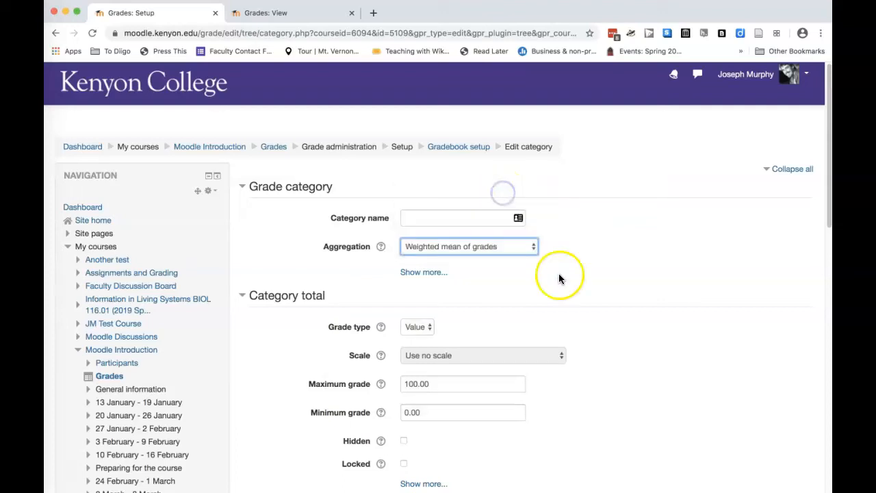
scroll(562, 303, "down", 2)
left_click(428, 458)
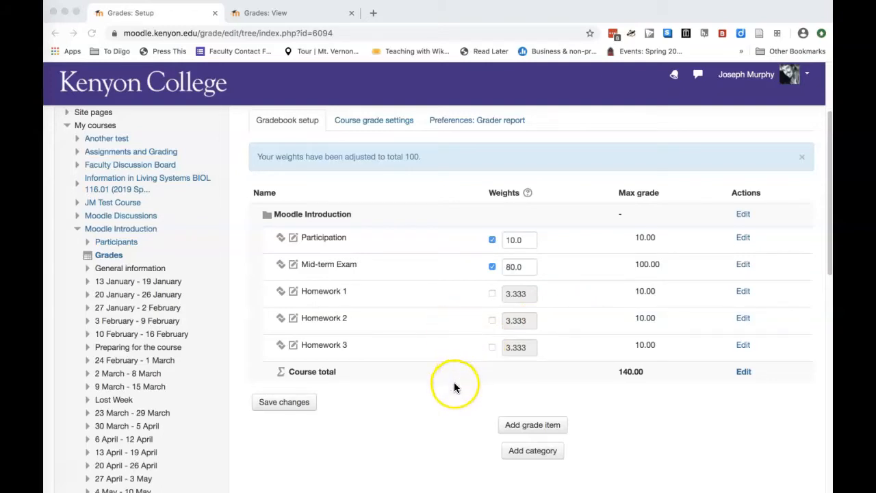
Add a grade category named Homework with Natural aggregation and save it.
left_click(541, 456)
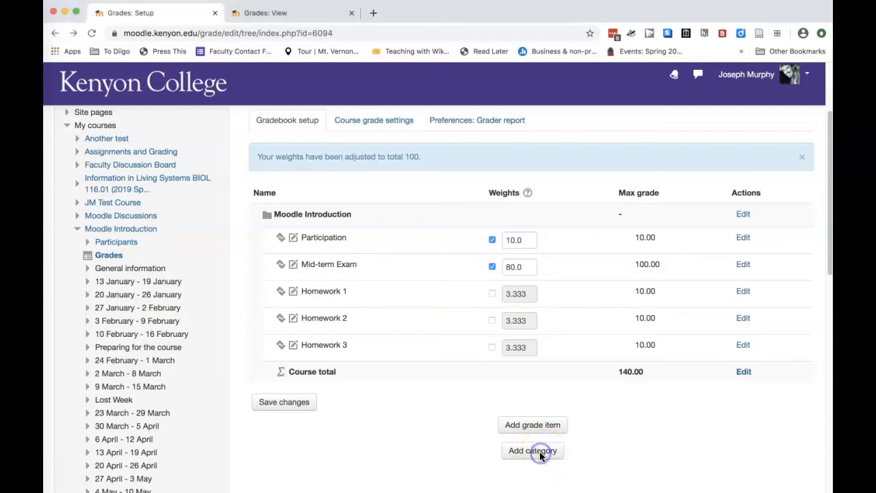
left_click(519, 451)
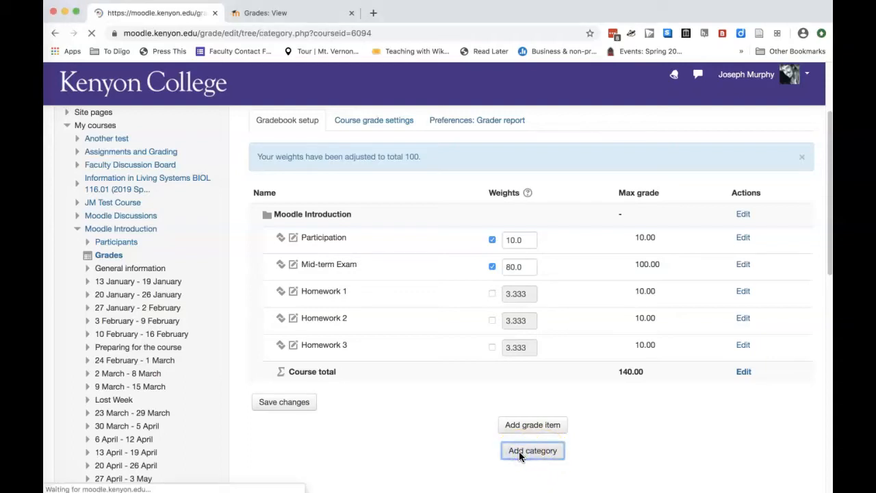
left_click(430, 224)
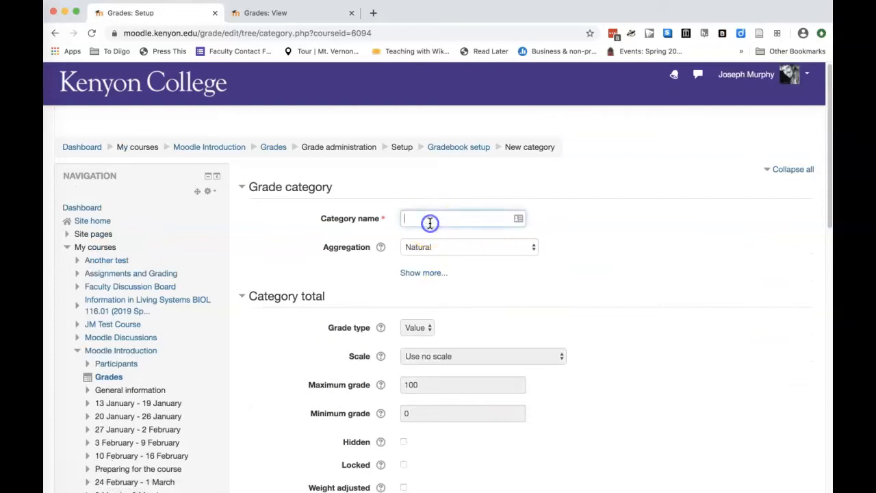
type("Homework")
left_click(466, 250)
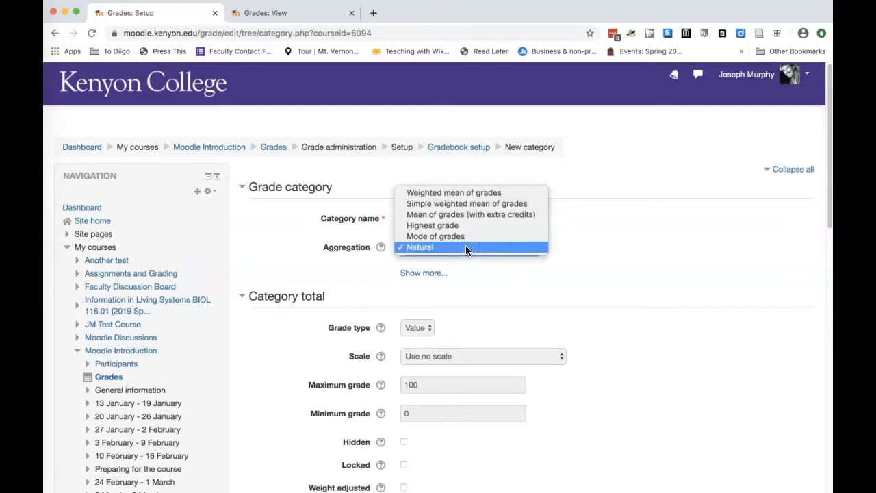
left_click(606, 238)
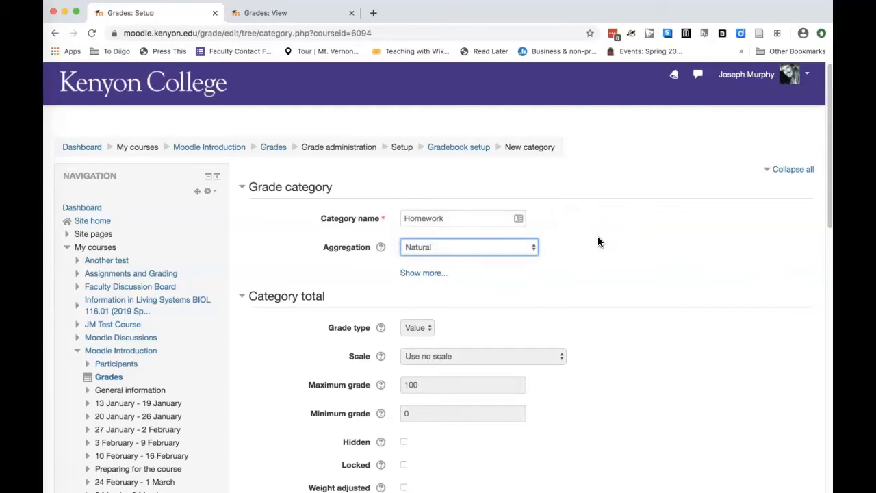
scroll(598, 236, "down", 5)
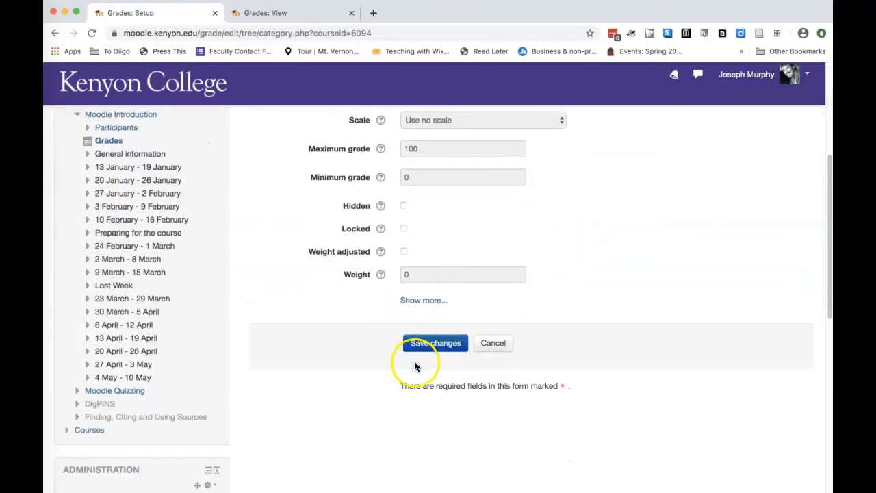
left_click(440, 344)
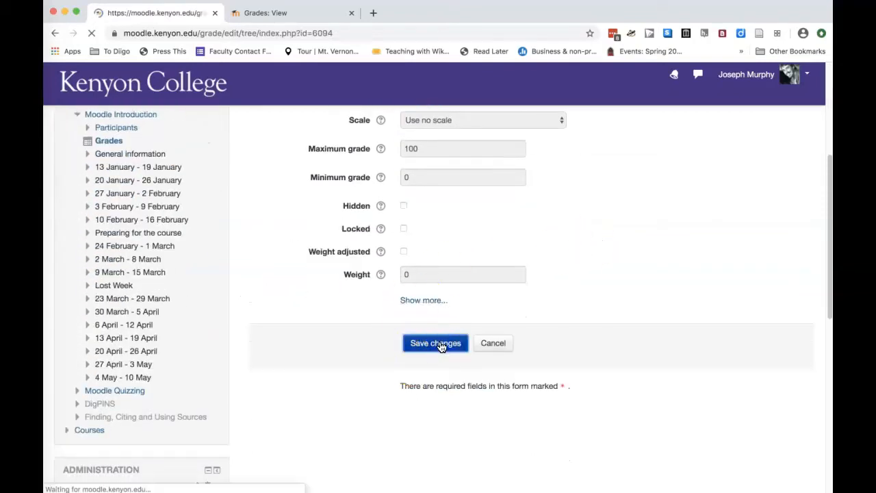
Move the Homework 1 grade item into the Homework category.
scroll(391, 298, "down", 2)
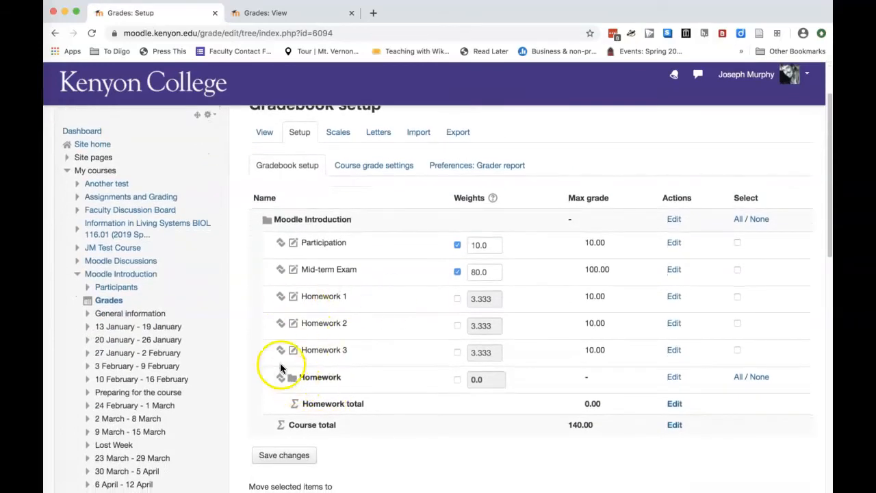
left_click(281, 299)
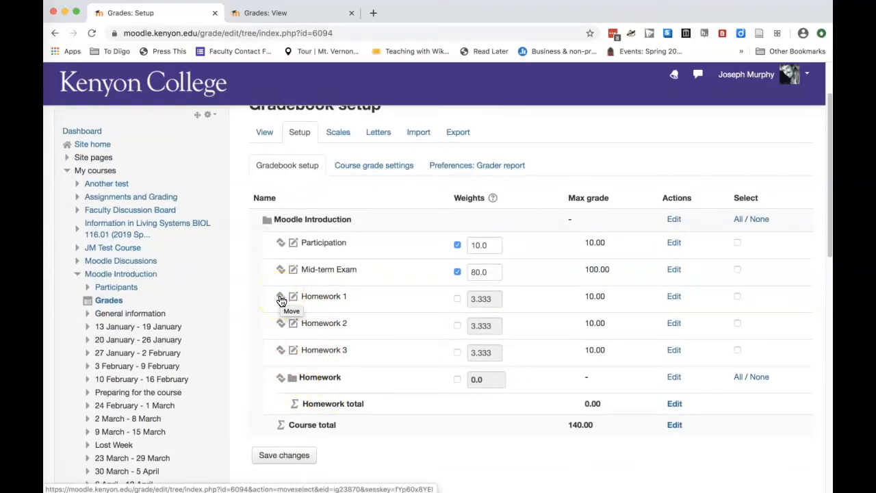
left_click(281, 299)
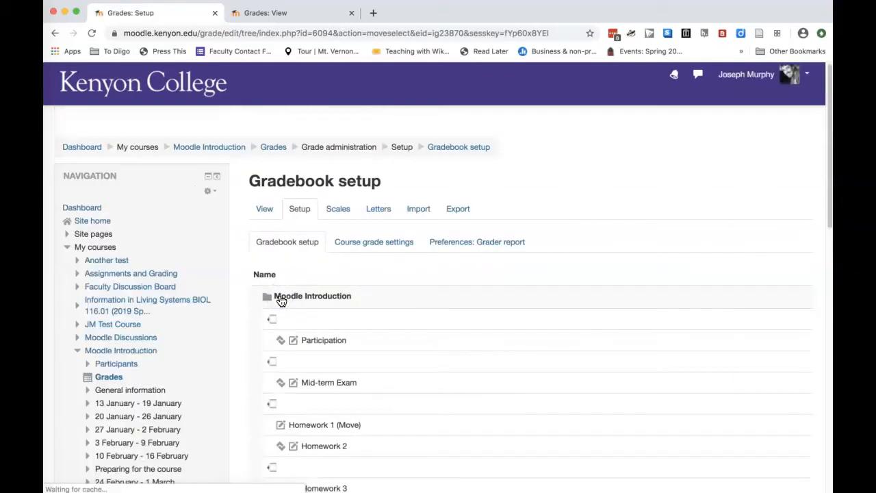
scroll(380, 292, "down", 5)
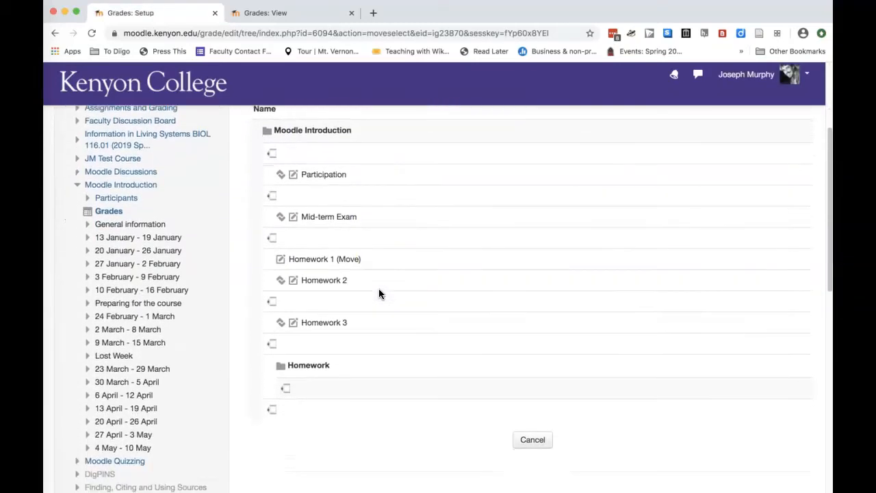
left_click(387, 281)
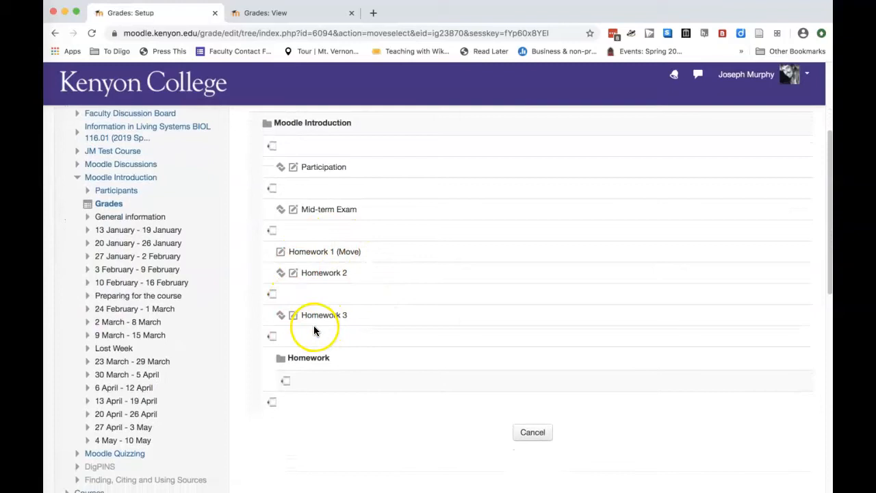
left_click(286, 383)
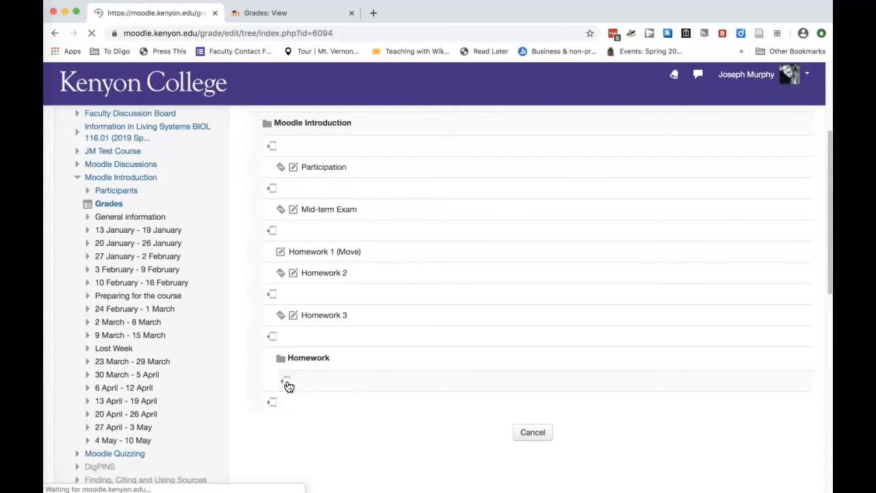
Move the Homework 2 and Homework 3 grade items into the Homework category and save the changes.
scroll(323, 341, "down", 1)
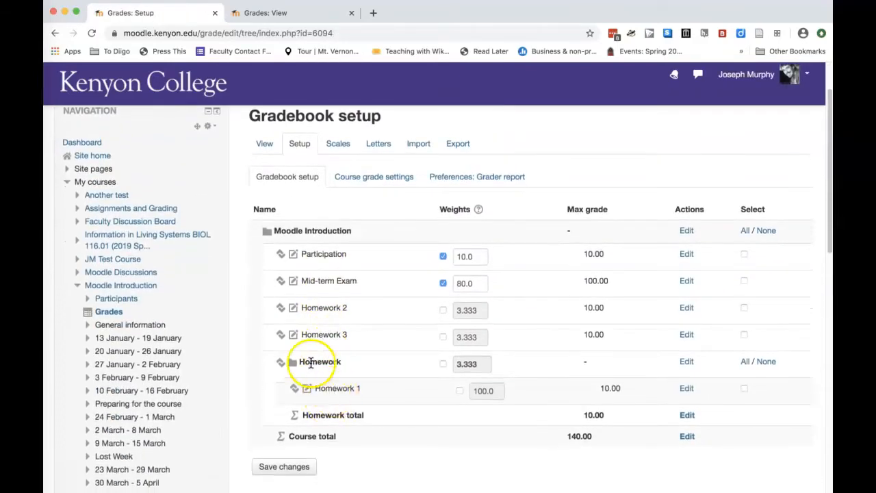
left_click(280, 310)
scroll(305, 314, "down", 5)
left_click(284, 357)
scroll(281, 335, "down", 3)
left_click(280, 327)
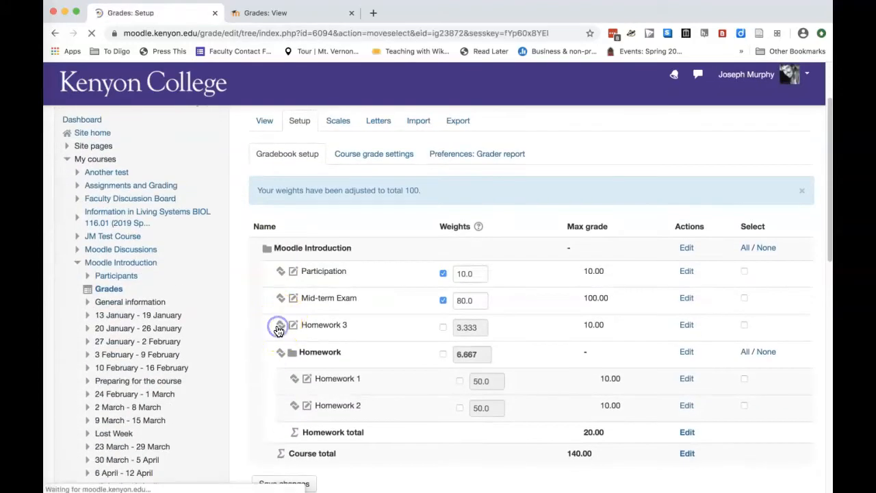
left_click(283, 450)
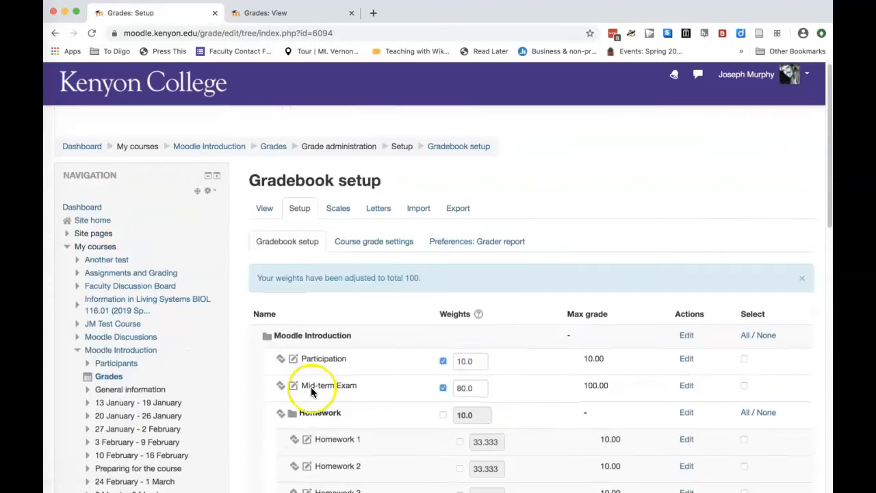
scroll(311, 392, "down", 5)
left_click(291, 418)
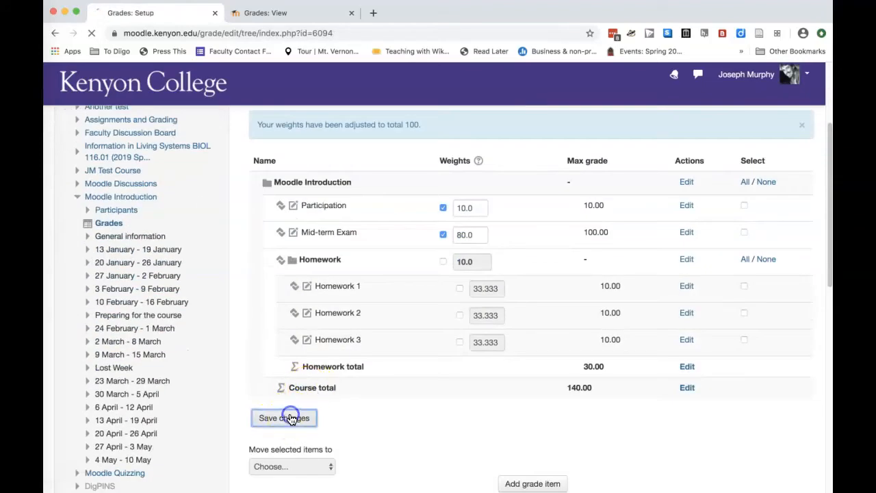
Enable the weight override for the Homework category, keeping its weight at 10.0.
scroll(420, 296, "down", 2)
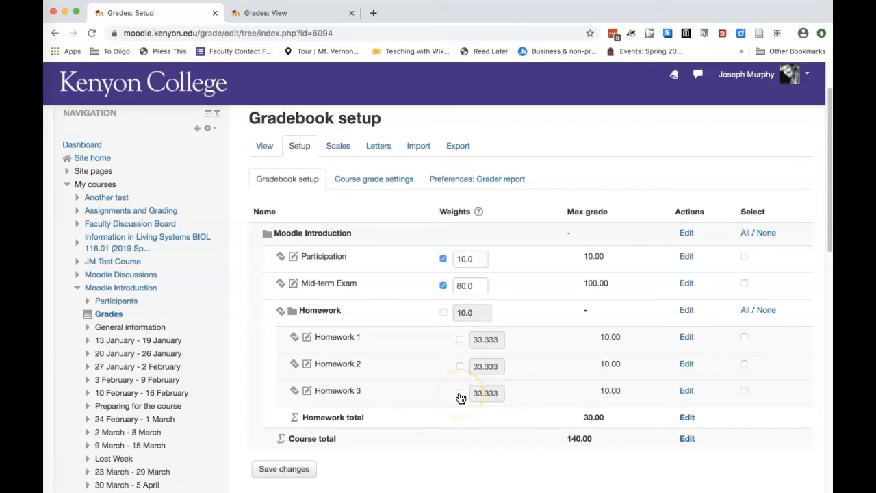
left_click(443, 312)
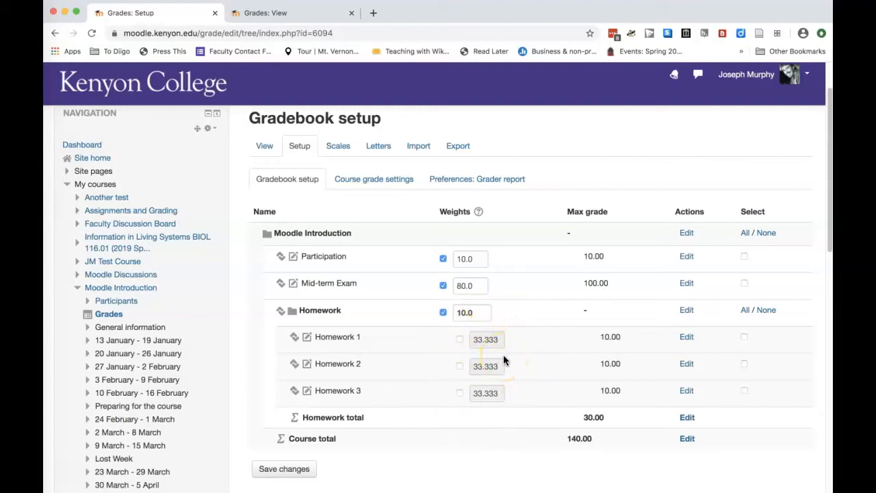
scroll(503, 354, "up", 2)
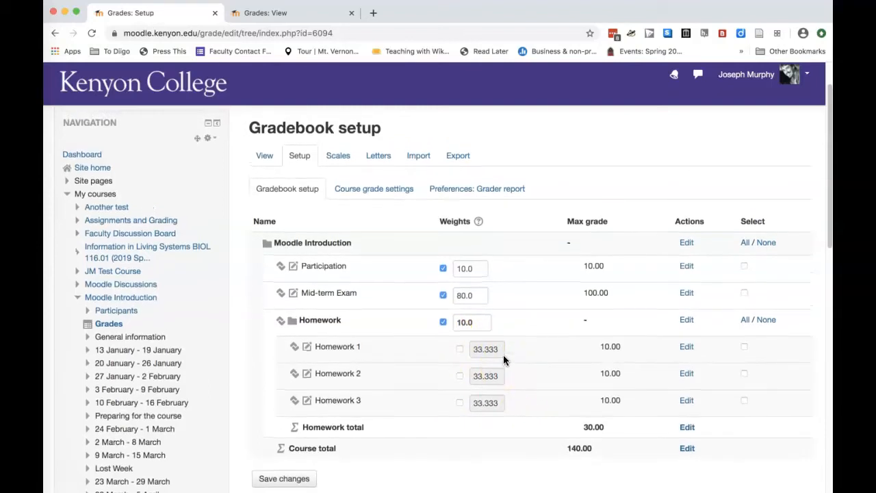
scroll(503, 355, "down", 4)
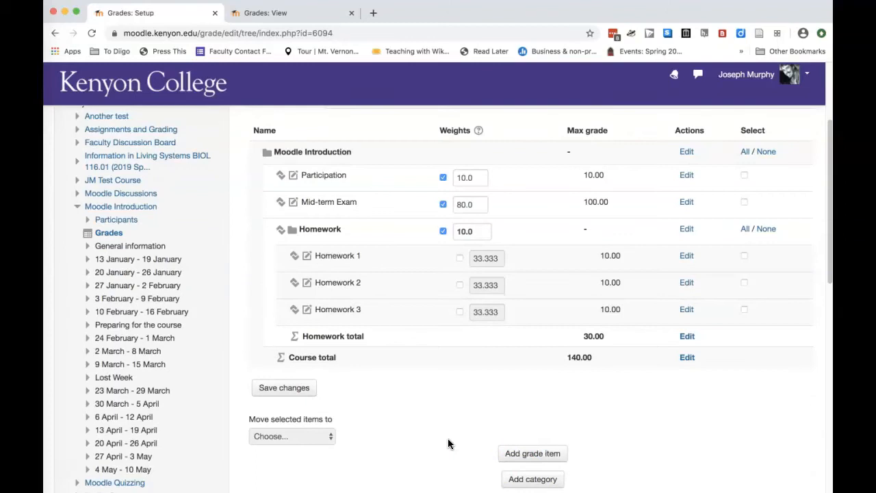
scroll(448, 438, "up", 2)
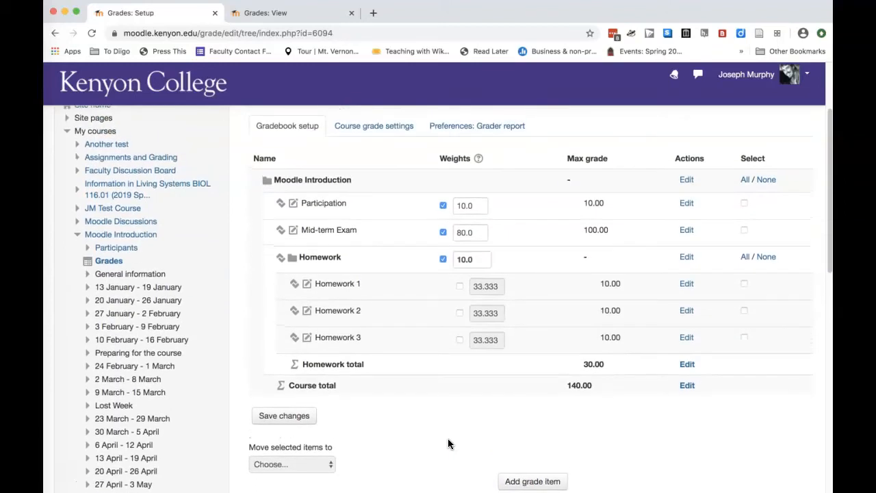
scroll(448, 442, "up", 3)
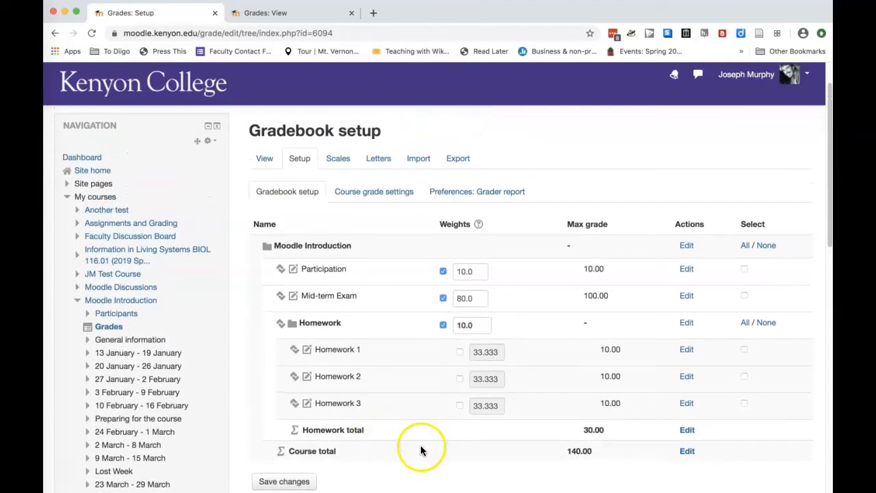
scroll(420, 451, "down", 3)
scroll(420, 450, "up", 3)
scroll(352, 274, "up", 2)
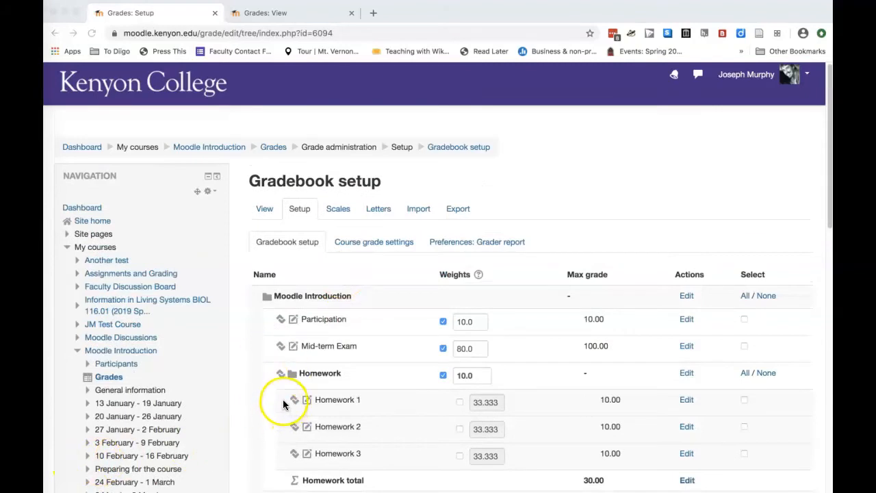
Open the grader report and examine its grade columns from Participation through Homework total and Course total.
left_click(265, 210)
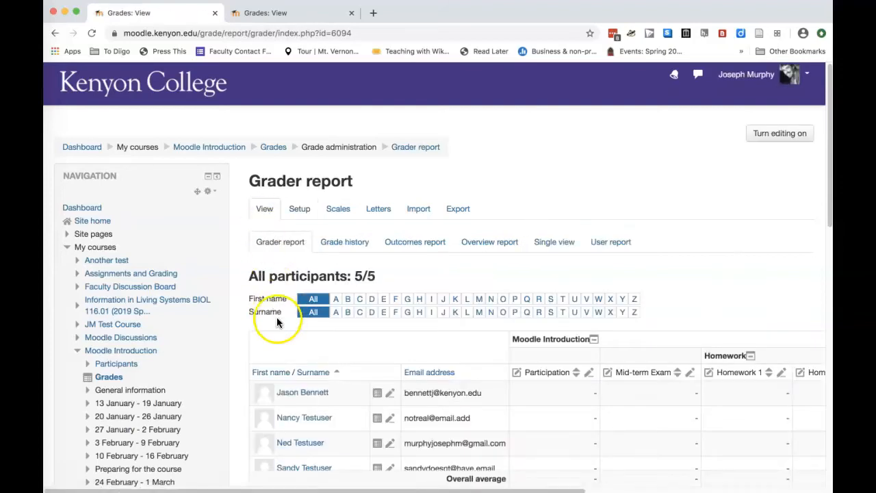
scroll(276, 328, "down", 2)
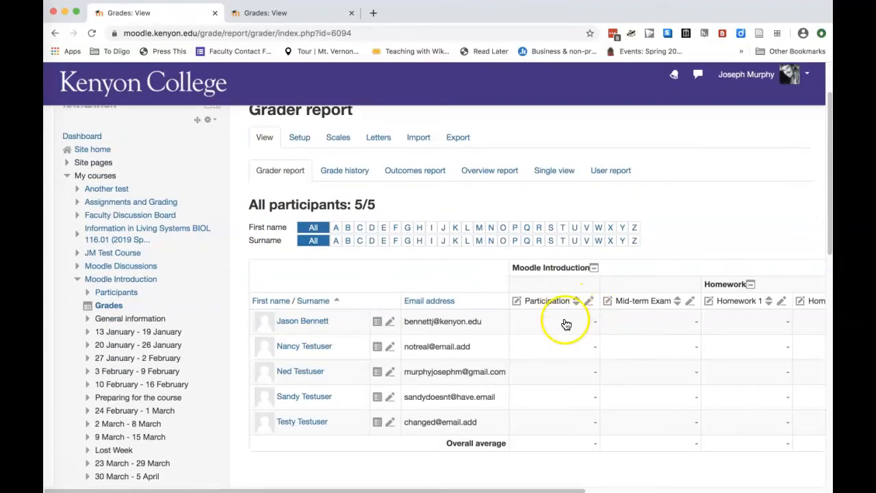
scroll(565, 392, "right", 2)
scroll(614, 377, "down", 2)
scroll(606, 283, "up", 1)
scroll(611, 282, "right", 3)
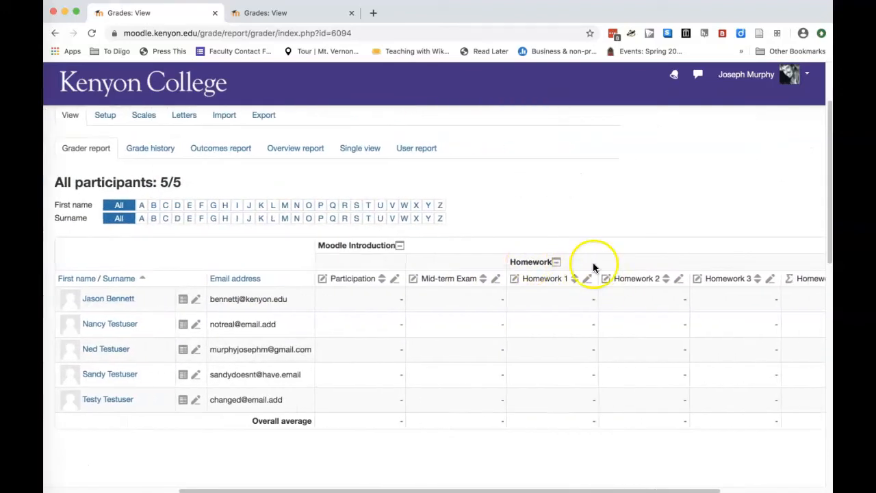
scroll(694, 258, "down", 1)
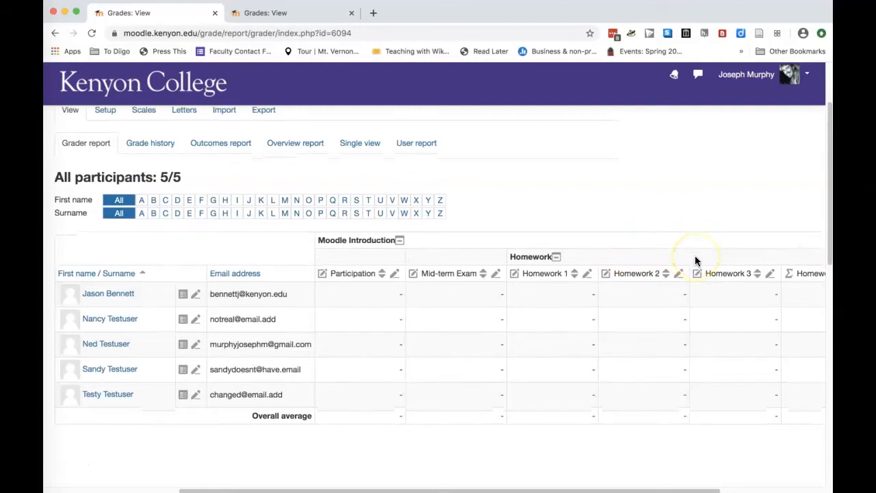
scroll(695, 259, "right", 3)
scroll(694, 256, "right", 1)
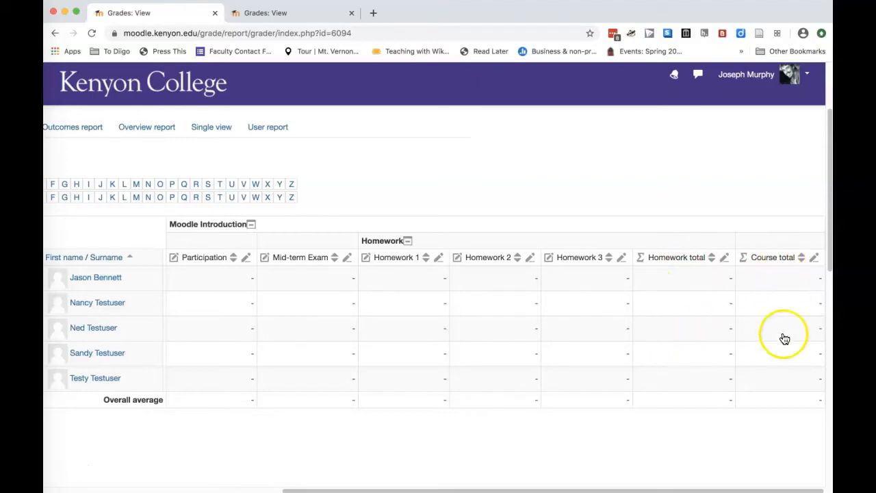
scroll(617, 176, "left", 5)
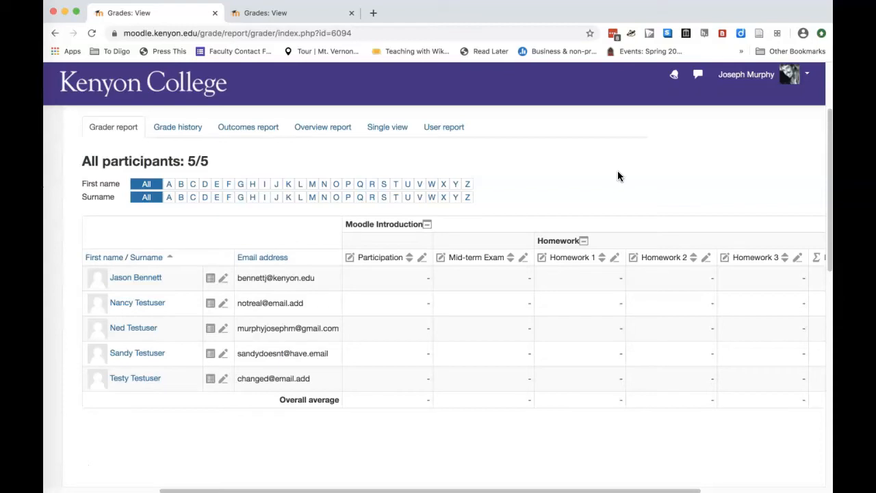
Enter Mid-term Exam grades of 100, 95, 90, 87 and 75 for the five students in listed order.
left_click(489, 278)
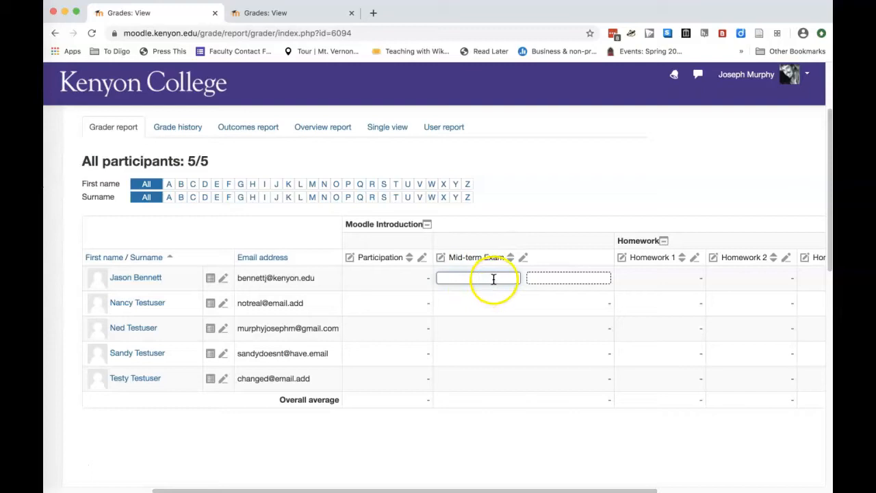
left_click(488, 277)
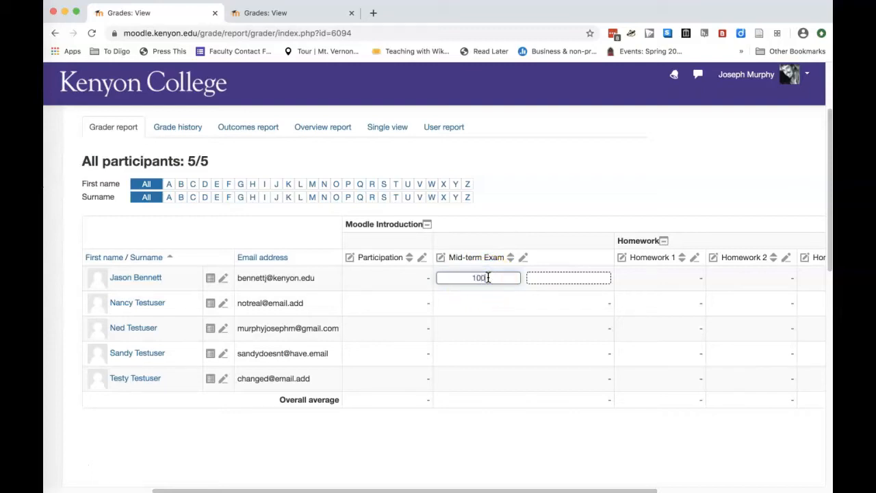
left_click(545, 278)
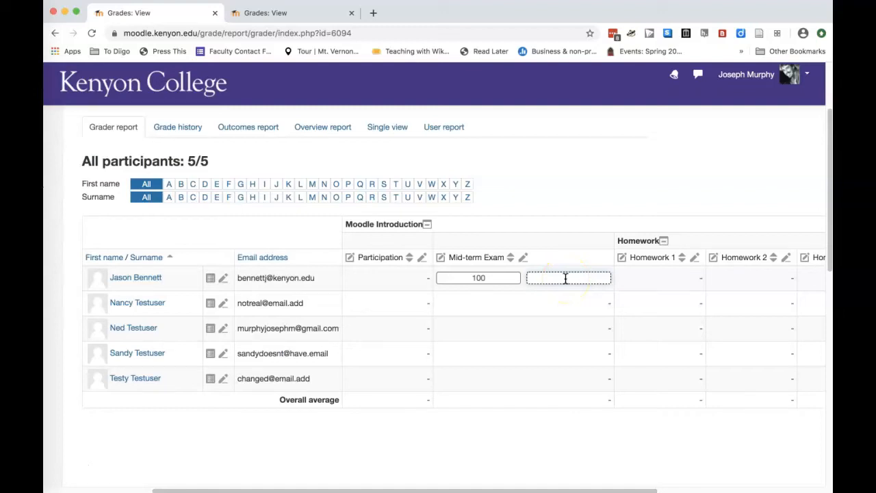
left_click(498, 304)
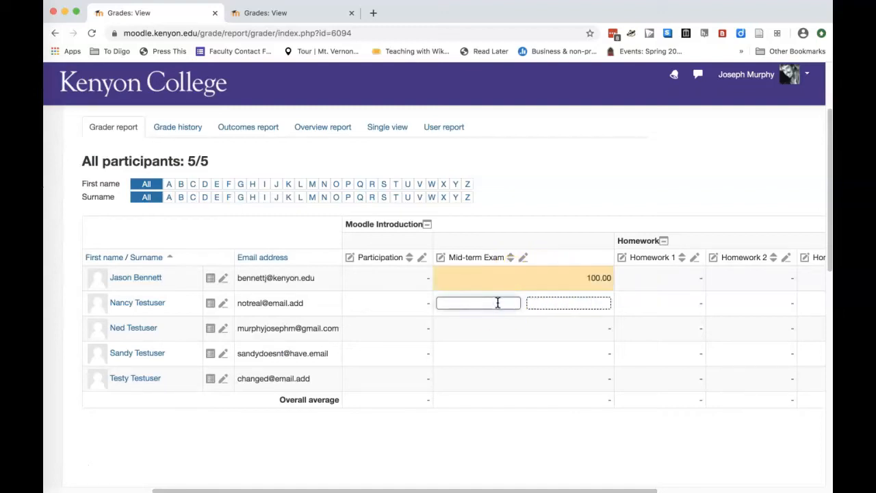
type("95")
left_click(494, 327)
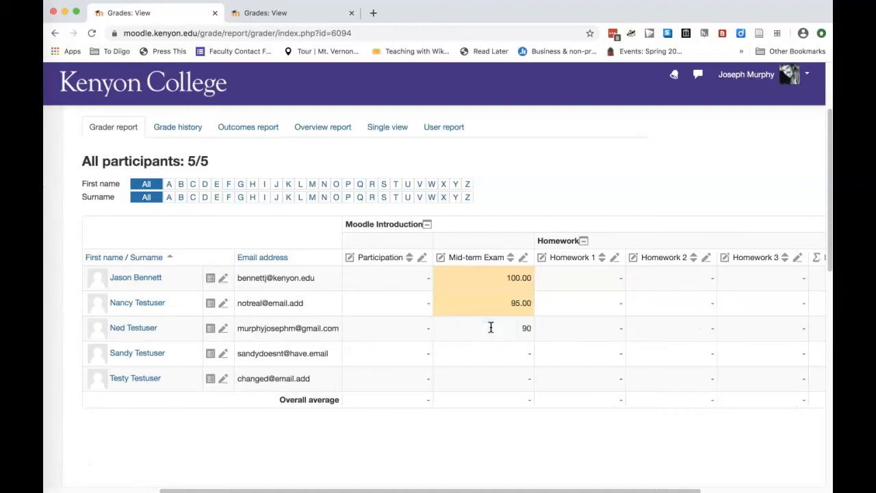
left_click(497, 355)
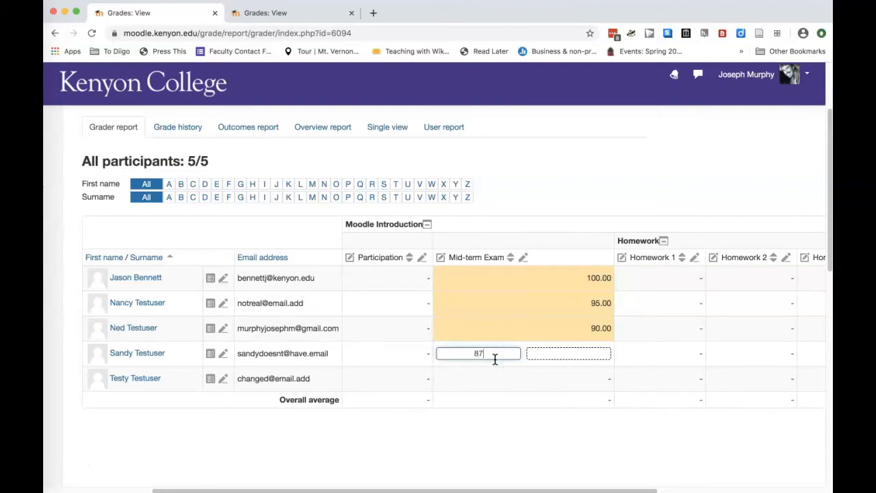
type("87")
left_click(513, 377)
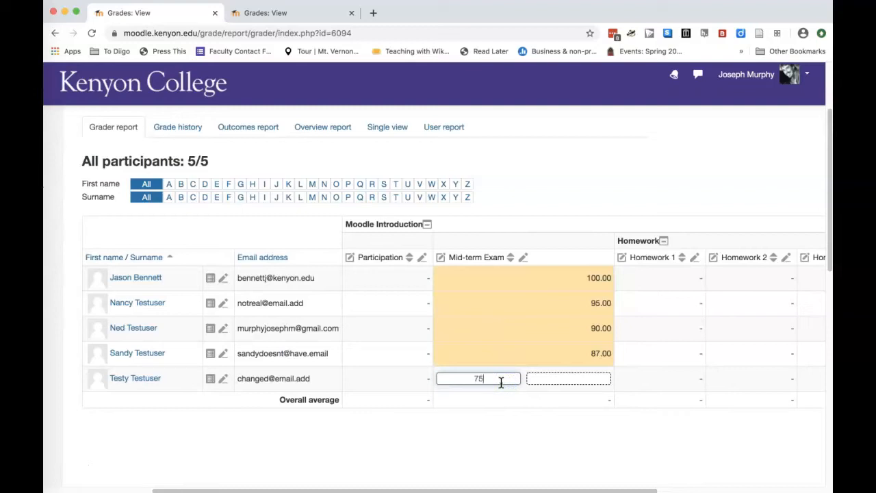
type("75")
key("Return")
left_click(526, 291)
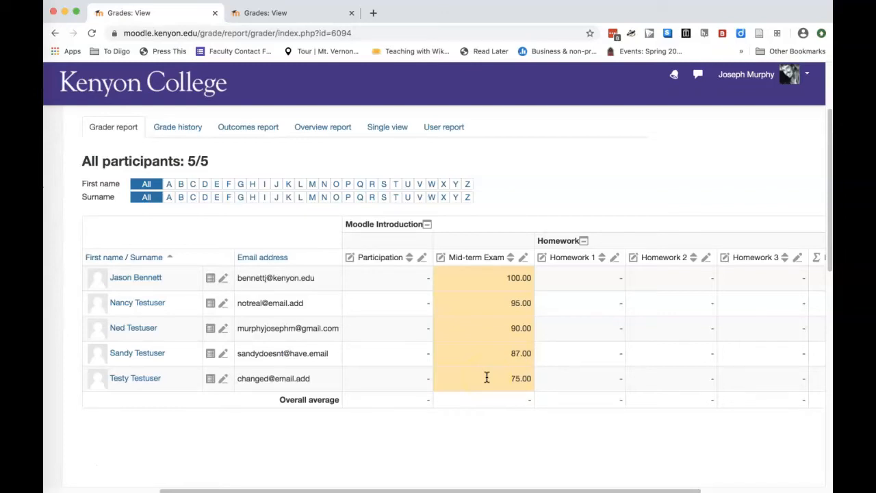
Enter a Homework 1 grade of 10 for each of the five students in the grader report.
scroll(486, 377, "right", 5)
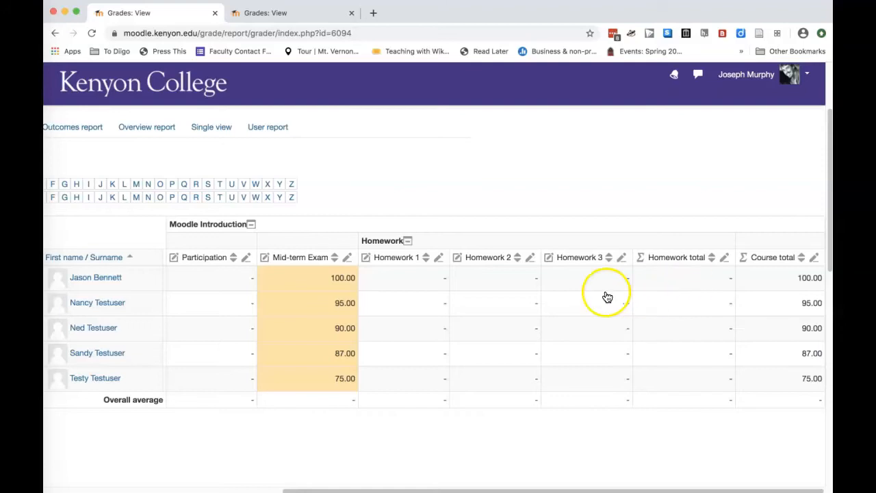
scroll(606, 297, "left", 5)
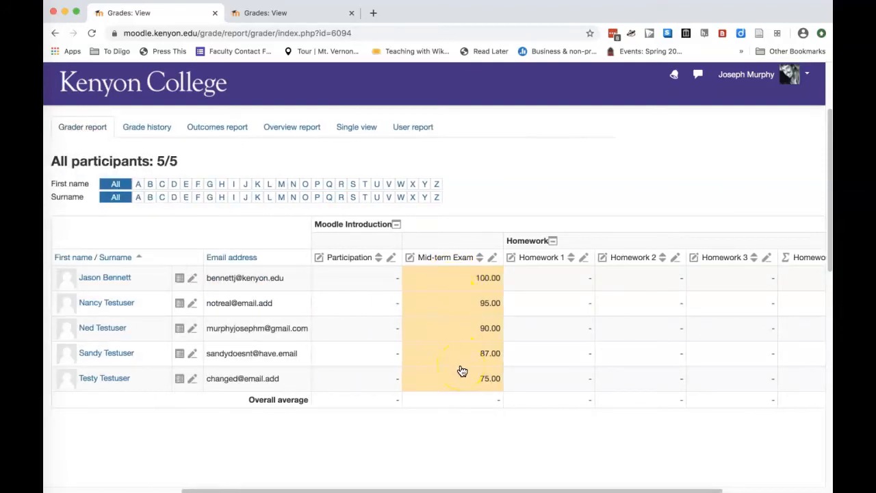
scroll(461, 306, "right", 5)
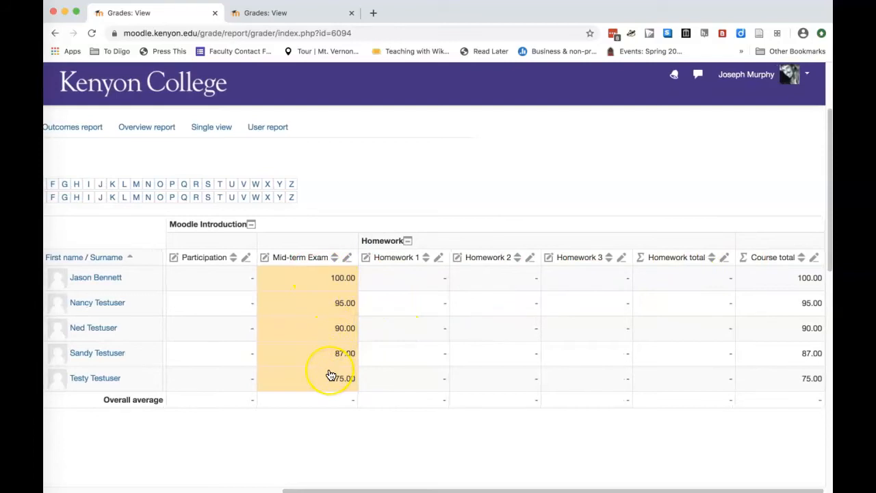
left_click(423, 280)
type("10")
left_click(421, 305)
type("10")
key("Return")
left_click(424, 332)
type("10")
key("Return")
left_click(423, 356)
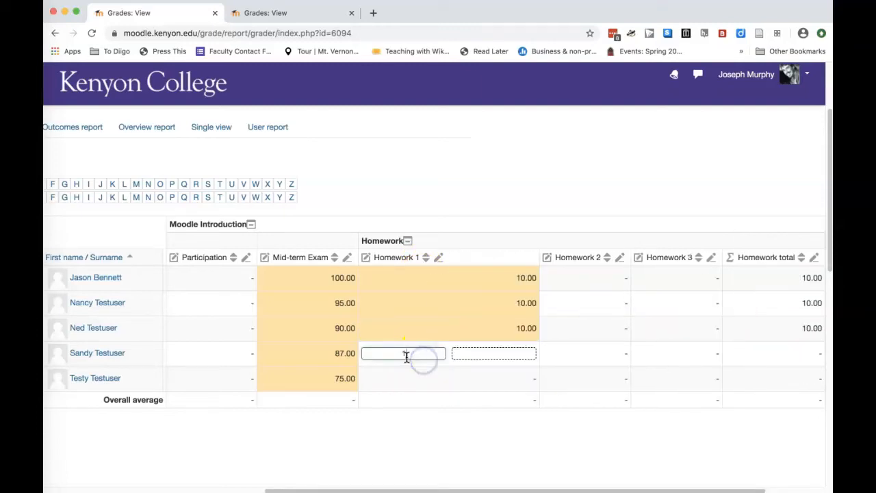
type("10")
key("Return")
left_click(409, 382)
type("10")
key("Return")
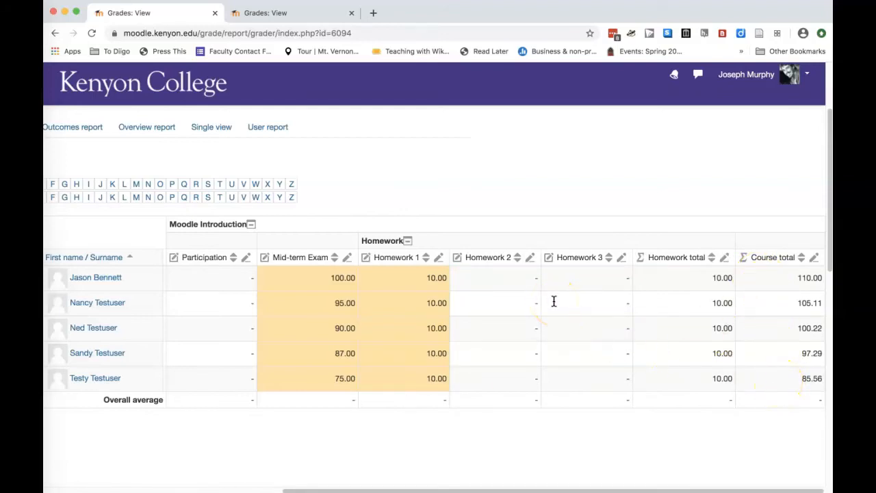
Return to the gradebook setup and open the settings of the top-level Moodle Introduction category.
scroll(546, 303, "left", 1)
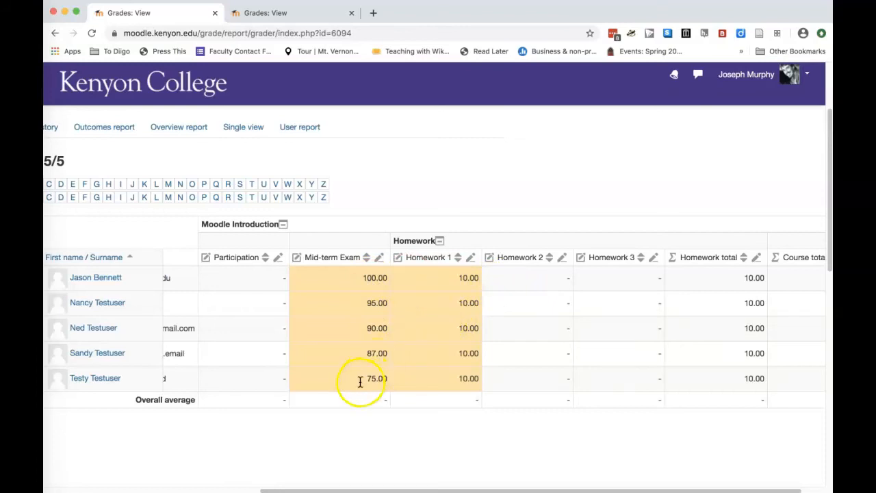
left_click(418, 389)
scroll(417, 390, "left", 3)
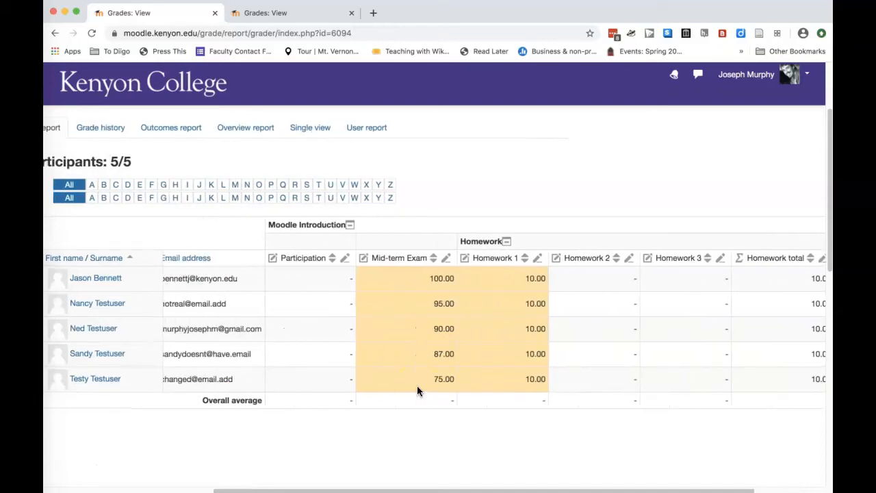
scroll(418, 390, "left", 1)
scroll(419, 390, "up", 1)
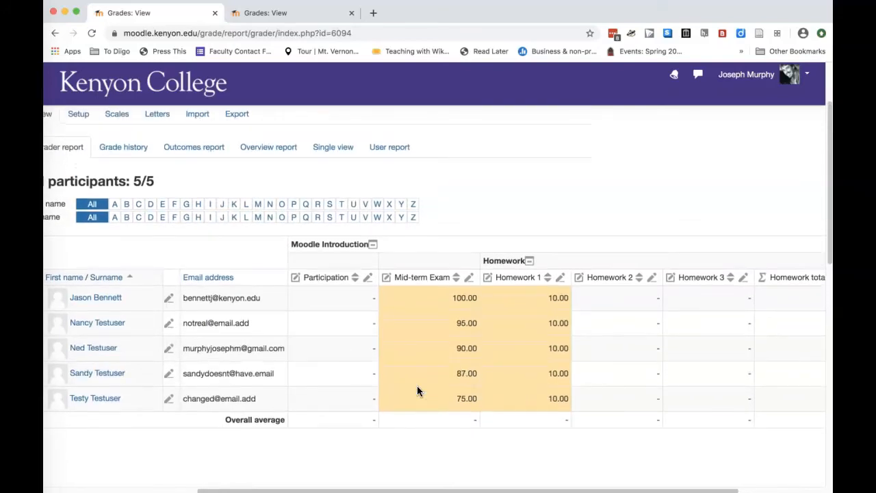
scroll(417, 390, "left", 4)
scroll(417, 390, "up", 1)
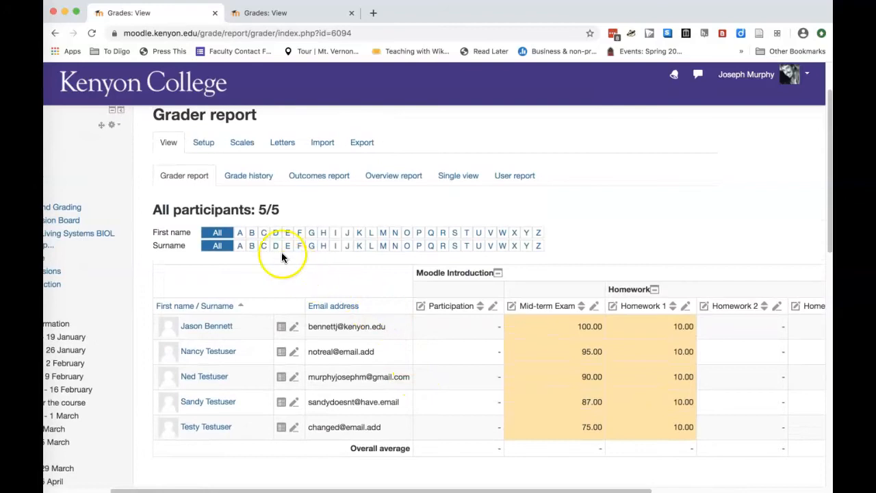
left_click(213, 147)
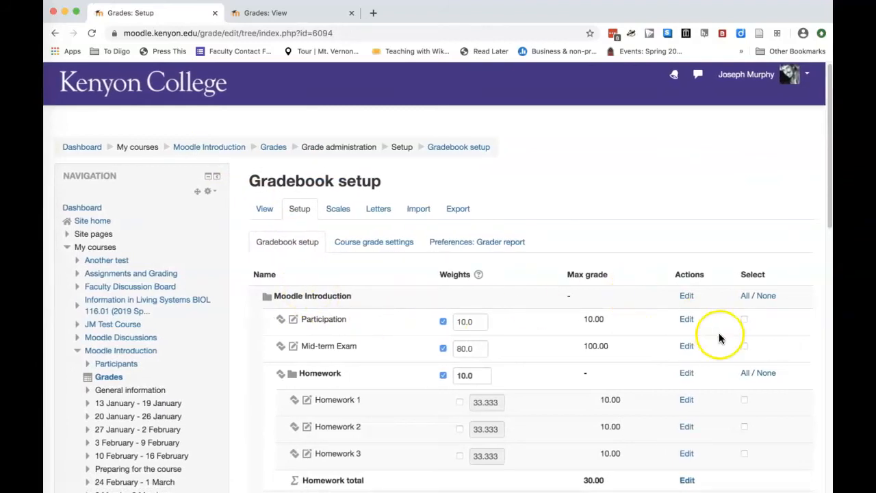
left_click(688, 298)
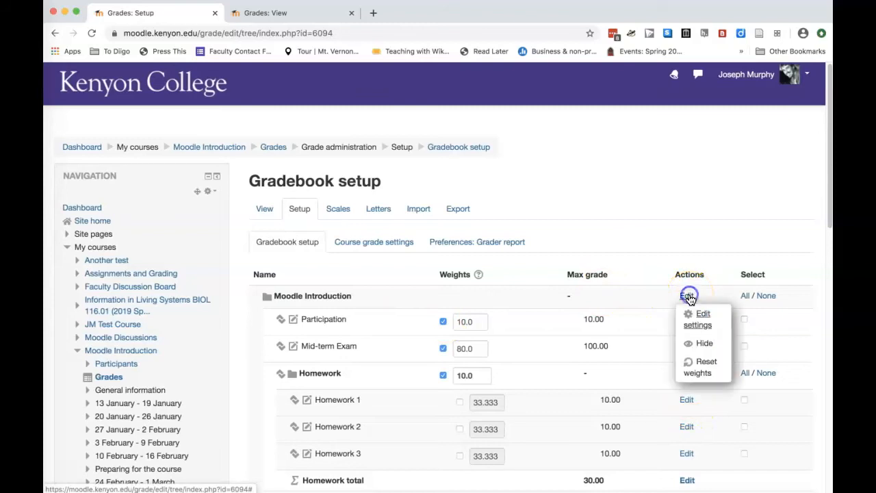
left_click(701, 316)
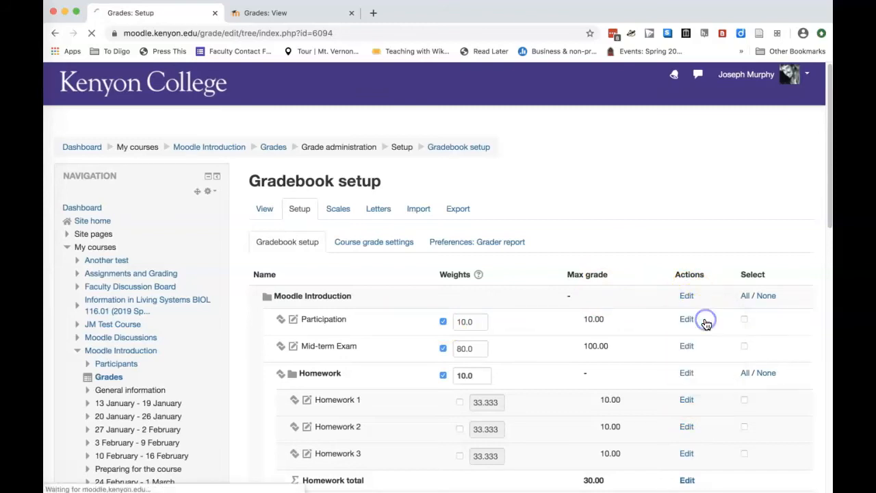
Expand the additional category total options, set the grade display type to Letter (percentage), and save the changes.
scroll(602, 266, "down", 2)
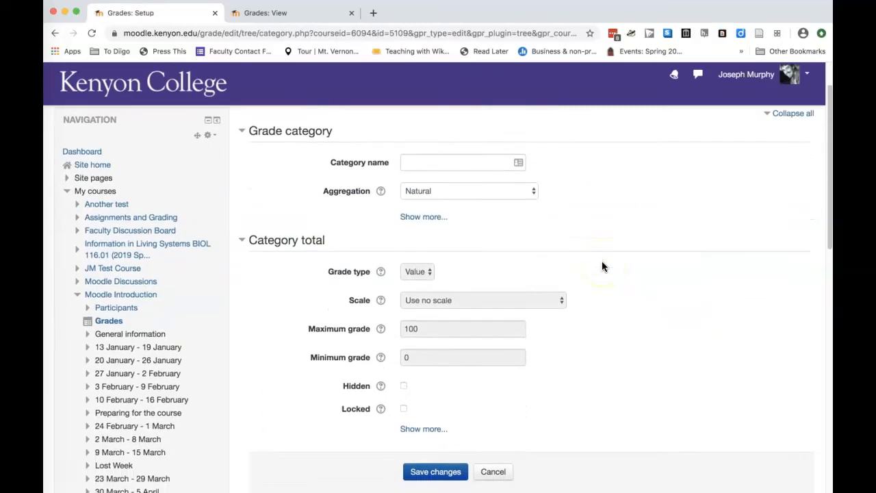
scroll(601, 267, "up", 1)
scroll(508, 230, "down", 2)
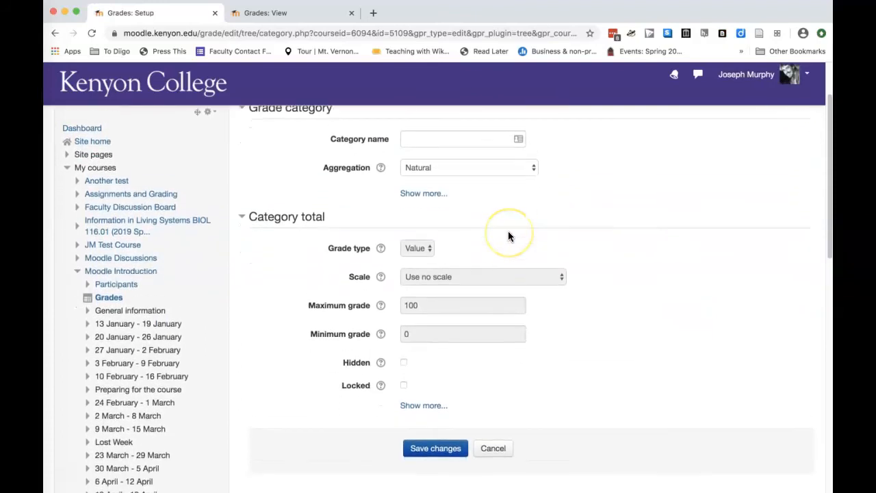
left_click(414, 395)
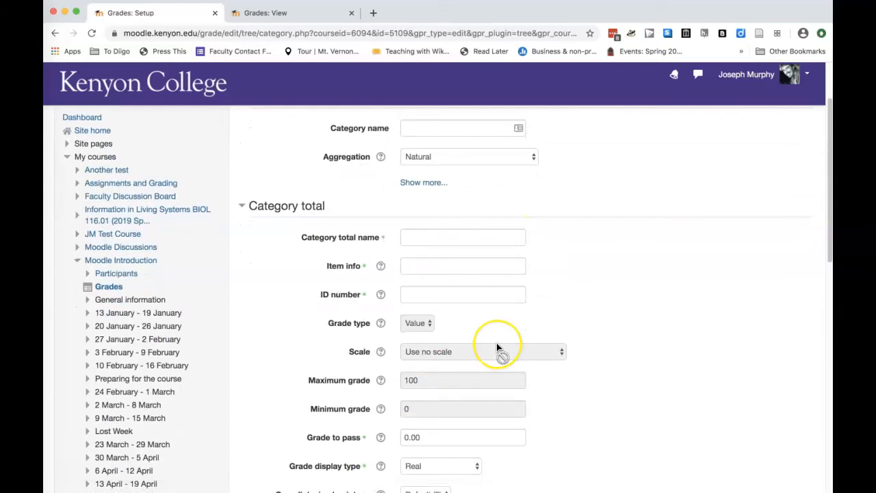
scroll(498, 347, "down", 2)
scroll(497, 346, "down", 3)
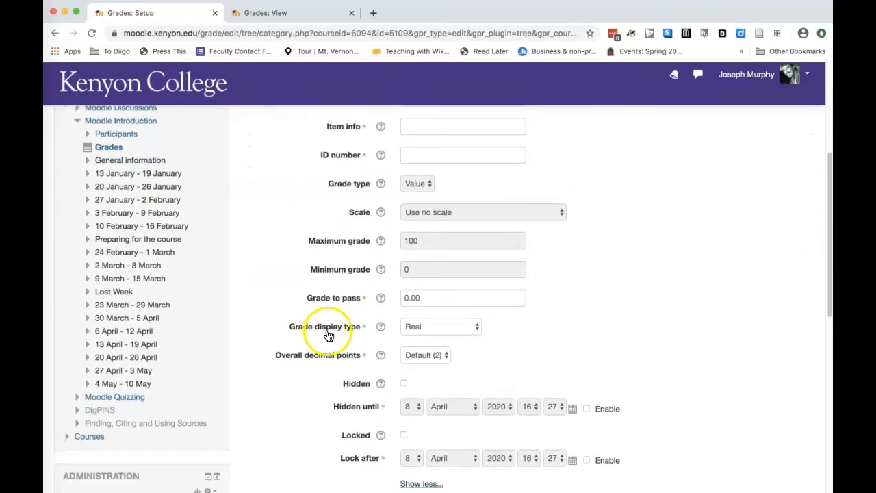
left_click(439, 332)
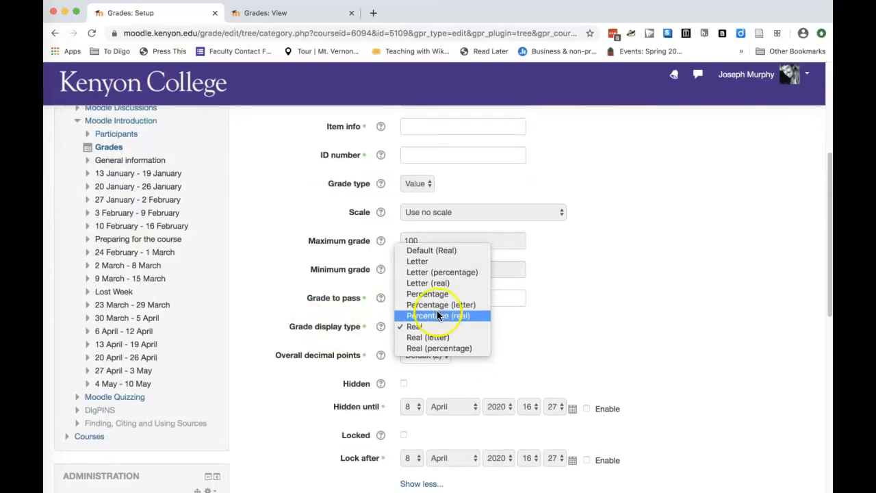
left_click(435, 291)
left_click(441, 329)
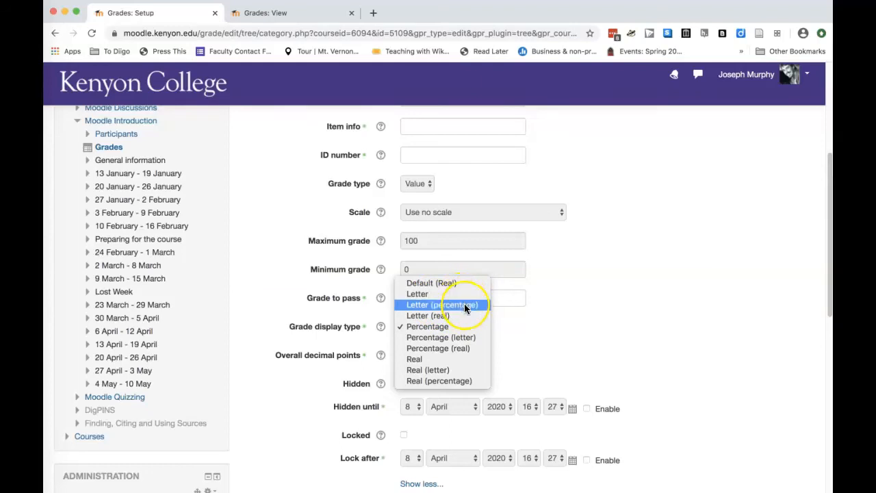
left_click(465, 305)
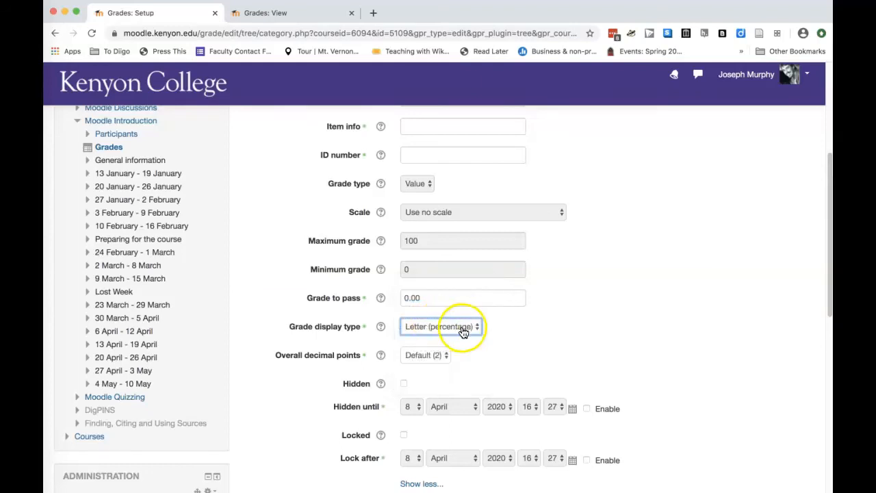
scroll(538, 327, "down", 5)
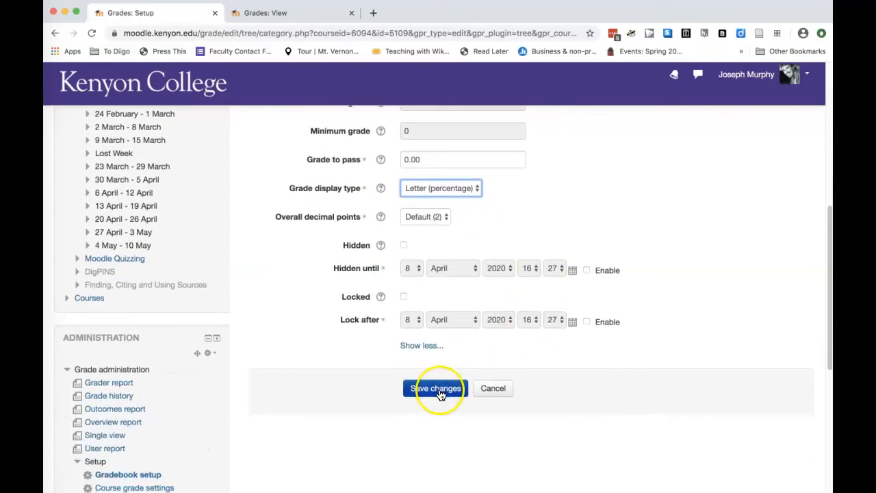
left_click(438, 392)
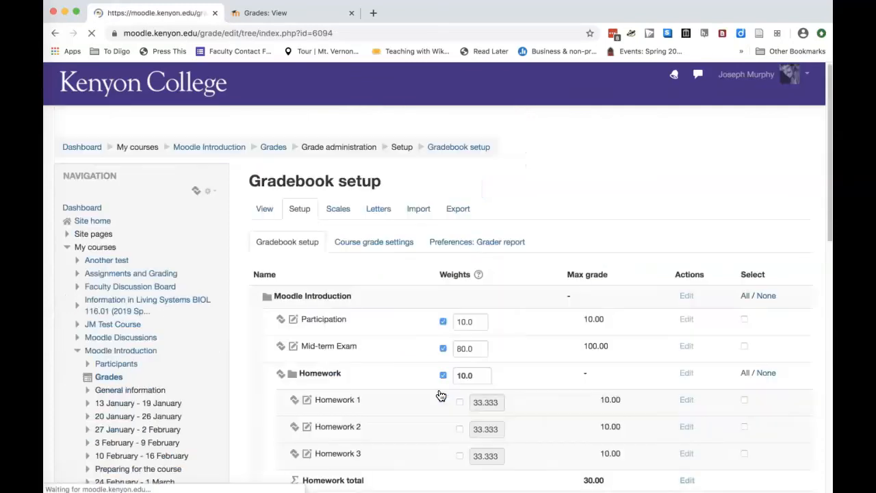
Open the grader report and examine how the Course total column displays the students' grades.
left_click(264, 208)
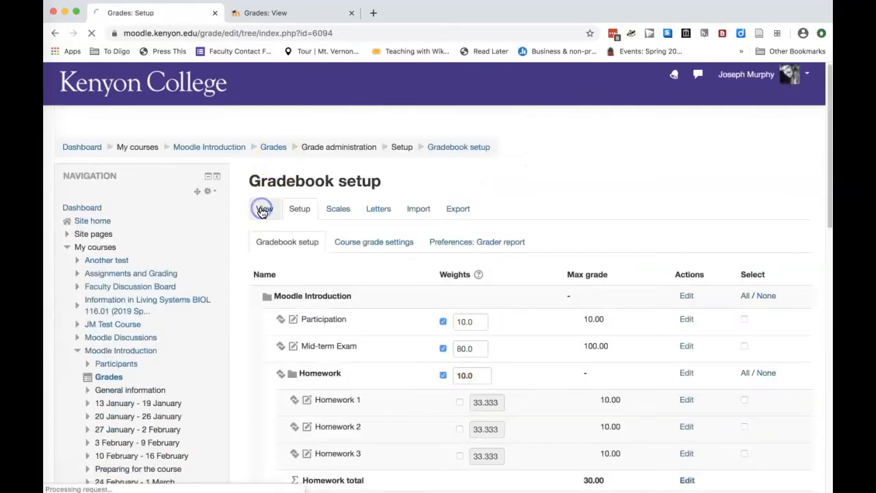
scroll(418, 295, "down", 3)
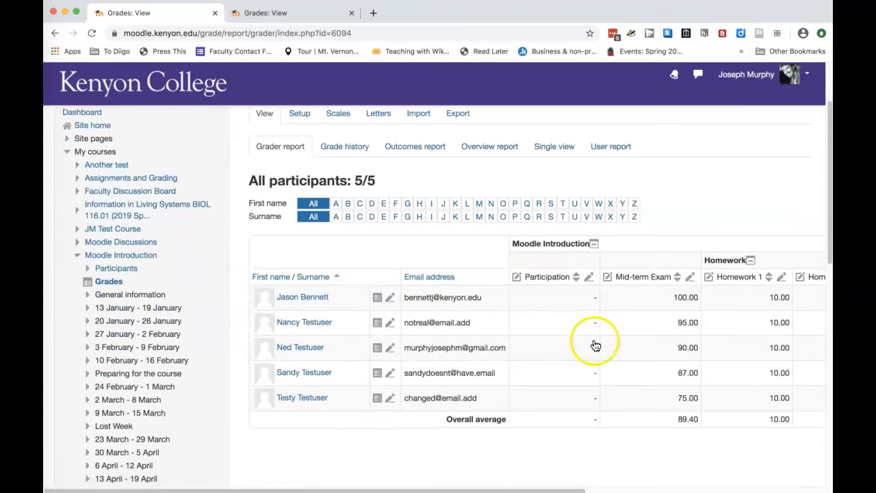
scroll(725, 381, "right", 5)
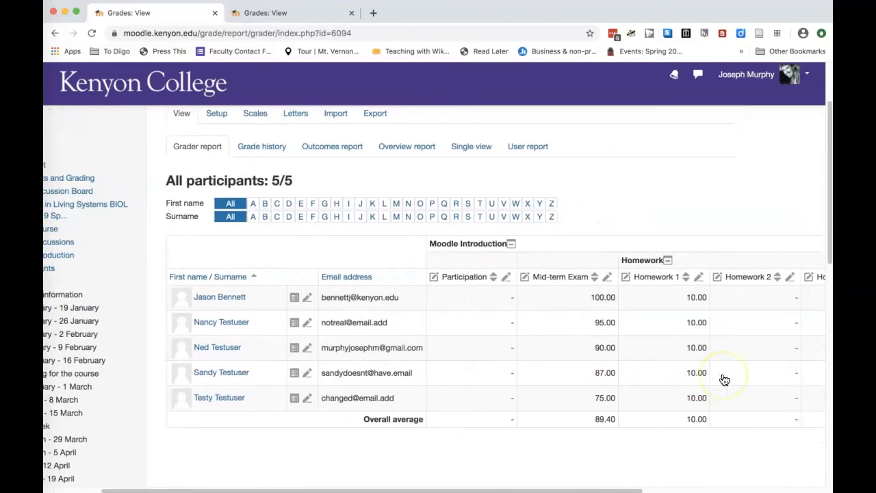
scroll(725, 376, "right", 4)
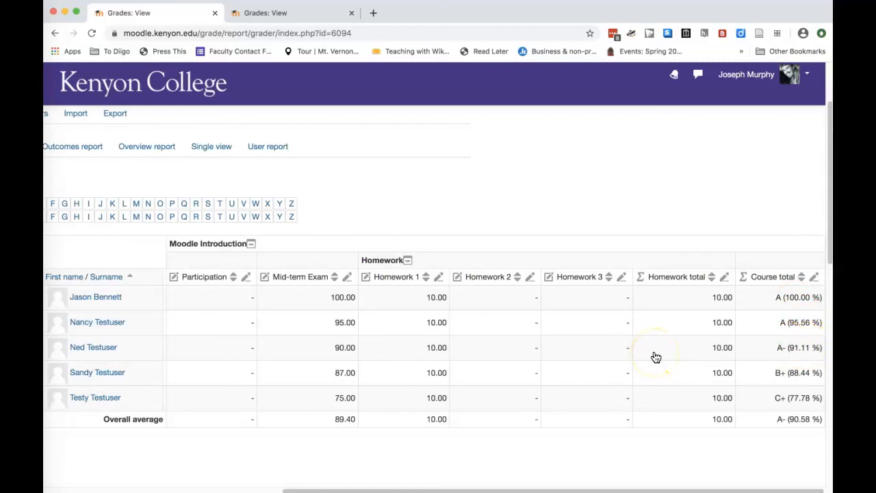
scroll(656, 357, "left", 5)
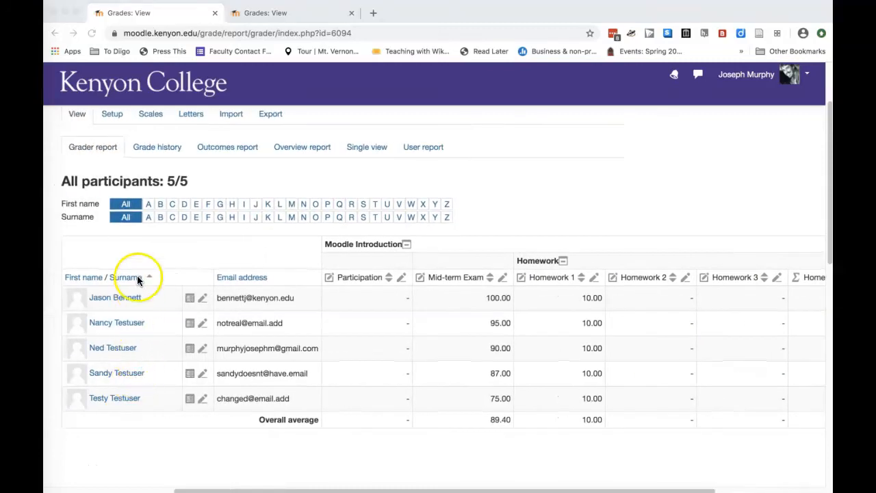
Open the course grade settings from the gradebook setup and set the grade item display type to Letter.
left_click(112, 116)
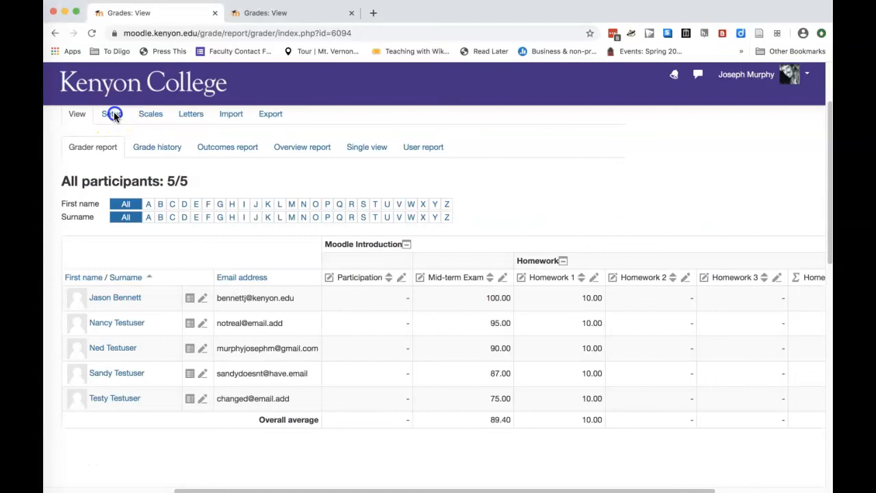
left_click(111, 118)
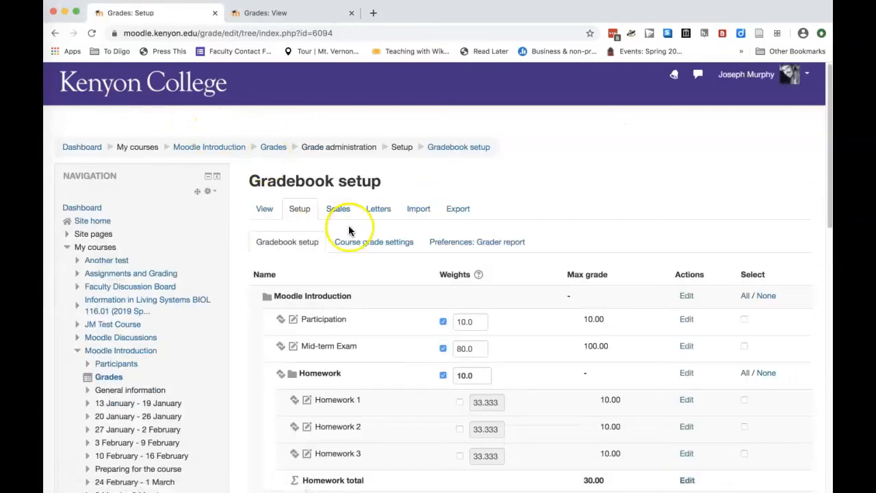
left_click(364, 246)
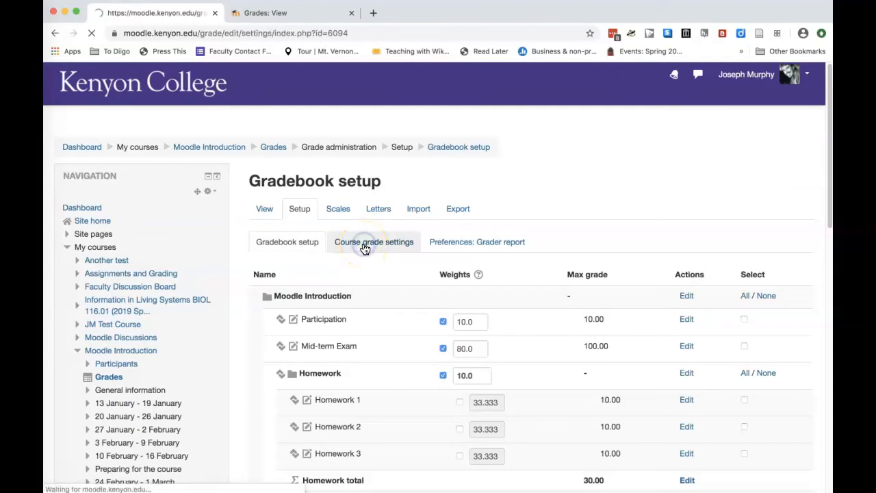
scroll(440, 285, "down", 3)
scroll(440, 285, "down", 5)
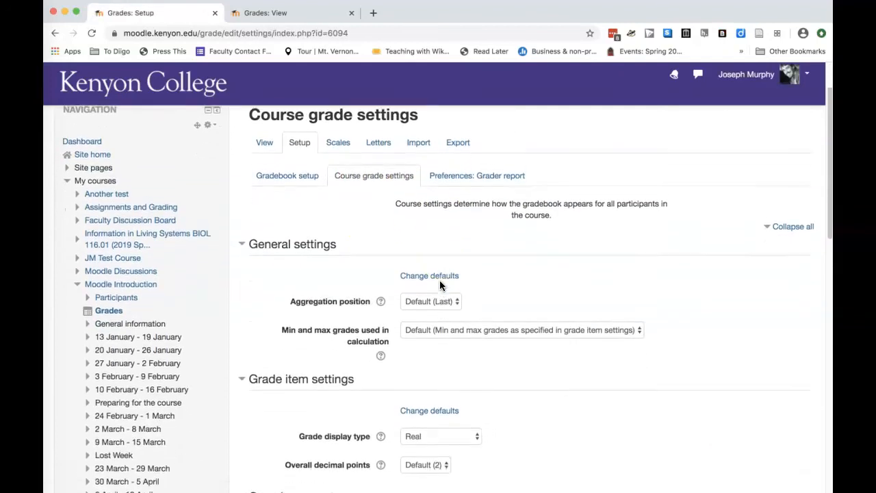
left_click(470, 306)
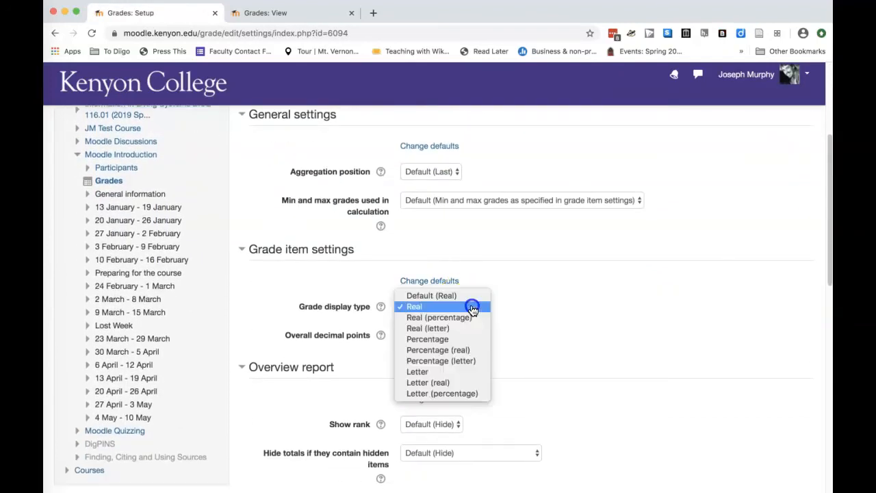
left_click(458, 370)
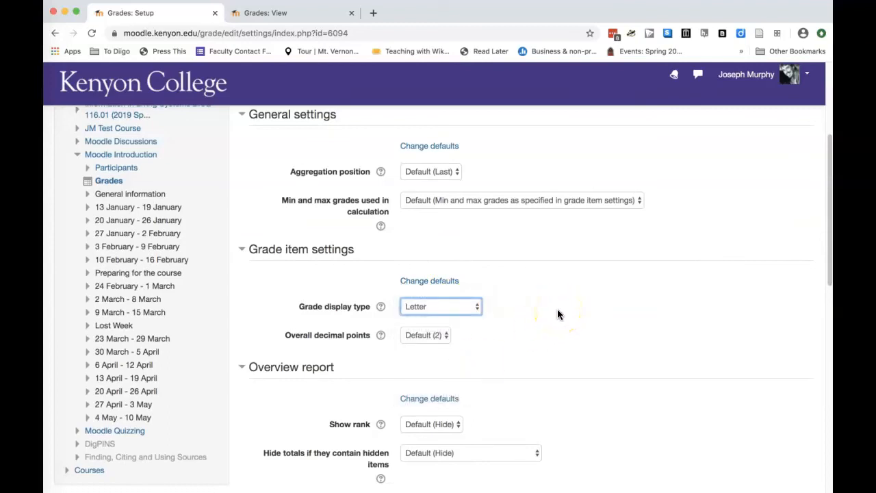
Keep Letter as the grade display type and save the course grade settings.
scroll(557, 314, "down", 2)
scroll(557, 314, "down", 1)
left_click(446, 222)
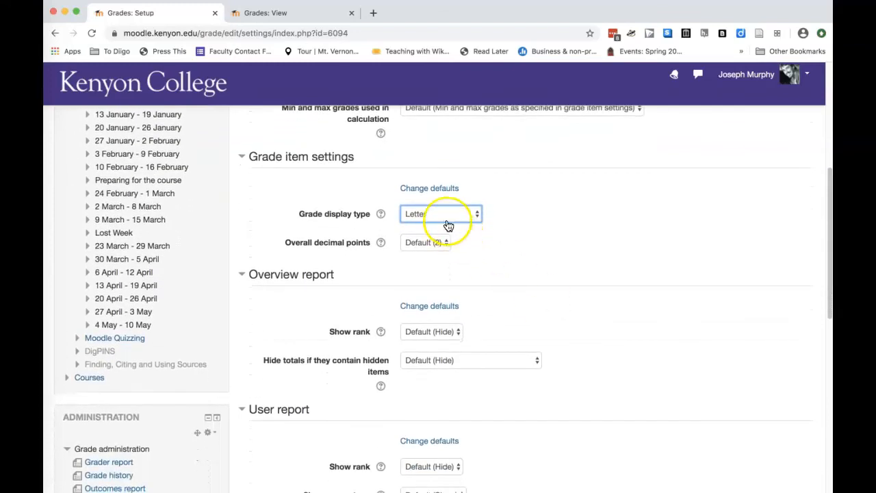
left_click(543, 253)
scroll(544, 255, "down", 8)
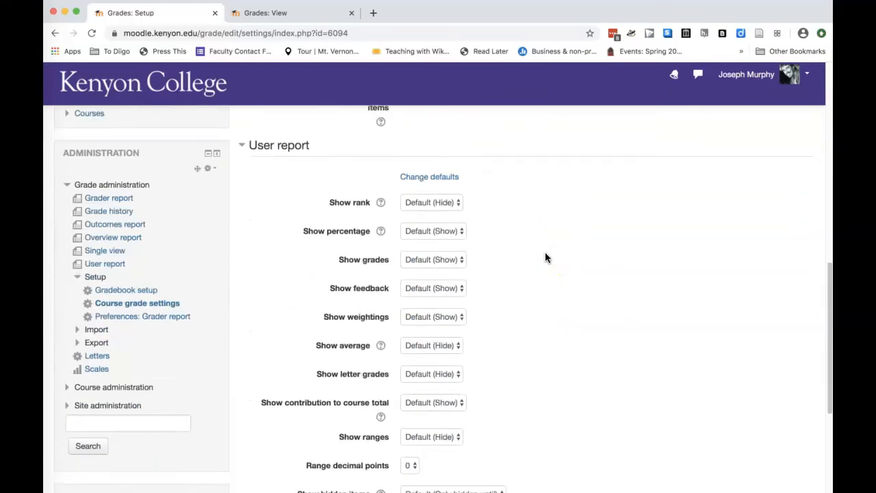
scroll(544, 255, "down", 7)
left_click(434, 370)
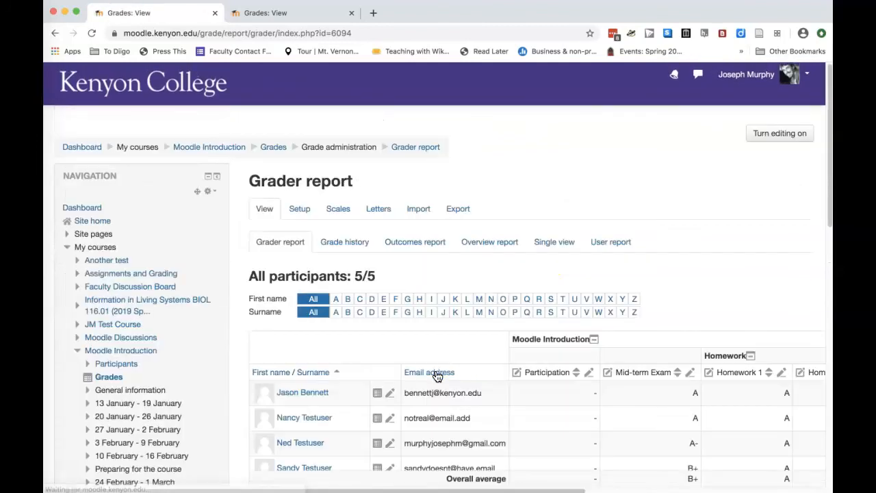
Examine how the grader report displays the grade items, the Homework total and the Course total across all columns.
left_click(541, 370)
scroll(541, 369, "down", 3)
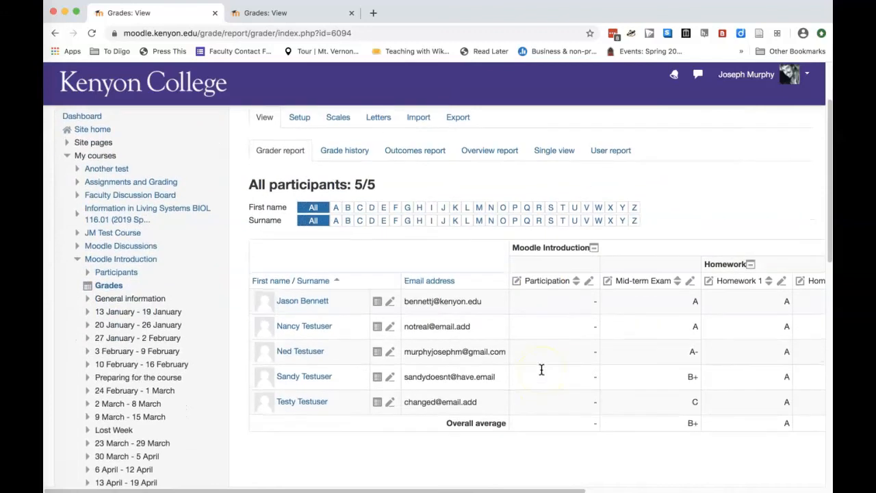
scroll(541, 370, "right", 10)
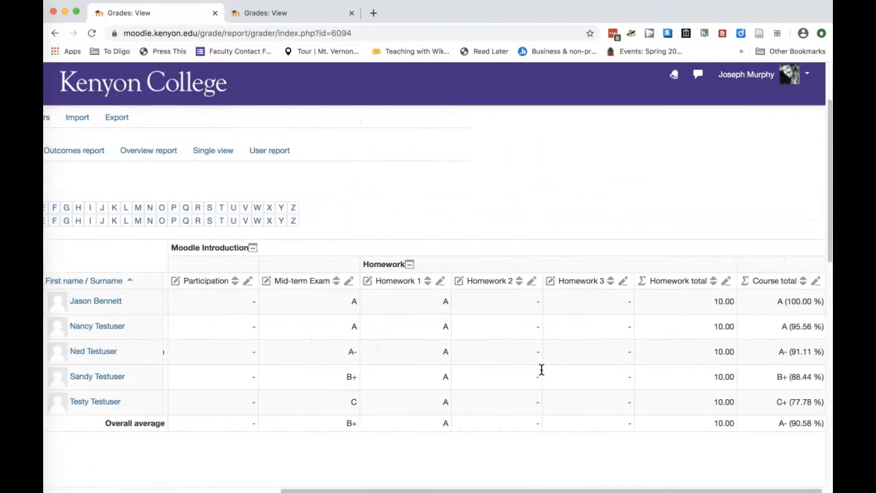
left_click(624, 344)
scroll(626, 345, "left", 5)
scroll(626, 345, "left", 2)
scroll(626, 346, "up", 3)
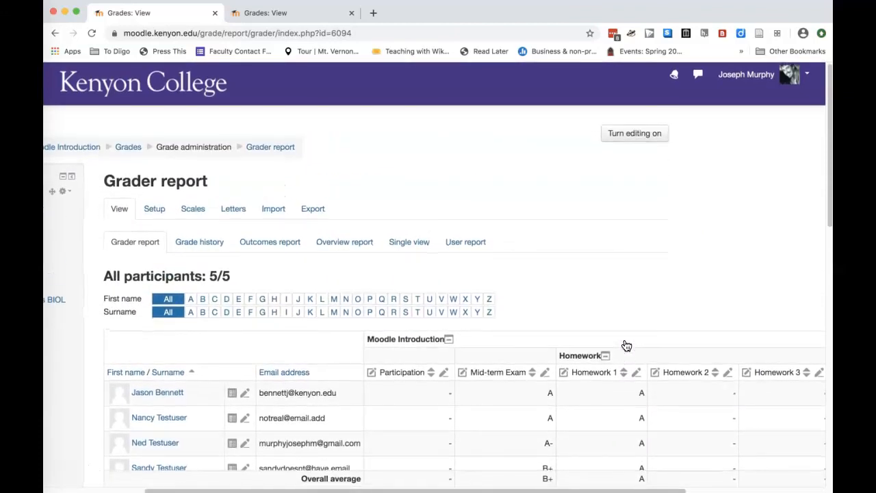
scroll(626, 345, "down", 3)
scroll(626, 346, "right", 4)
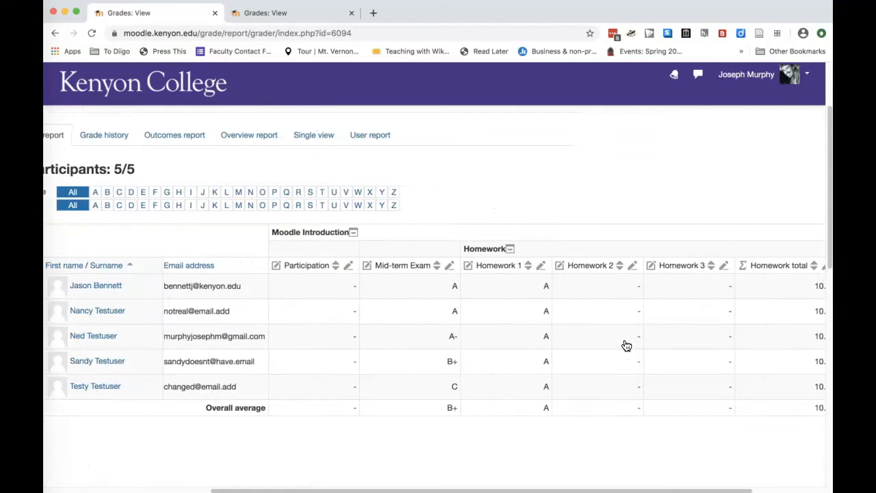
scroll(626, 346, "left", 5)
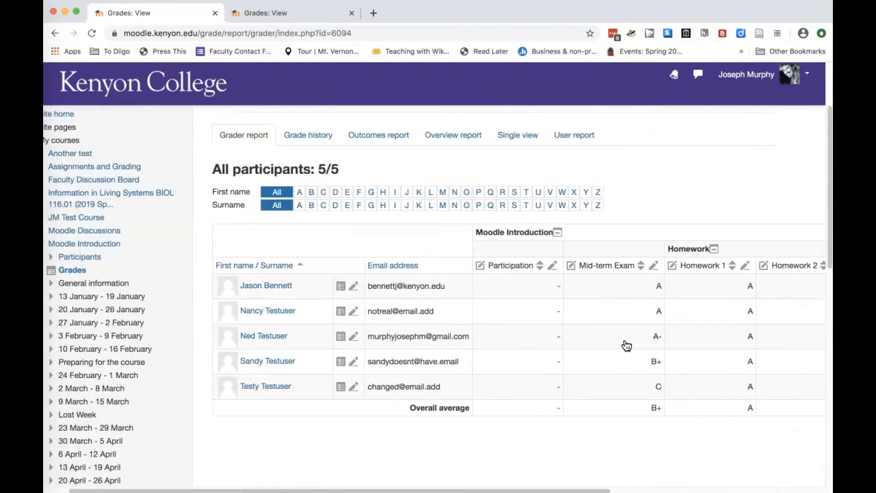
scroll(626, 345, "up", 3)
scroll(624, 344, "left", 1)
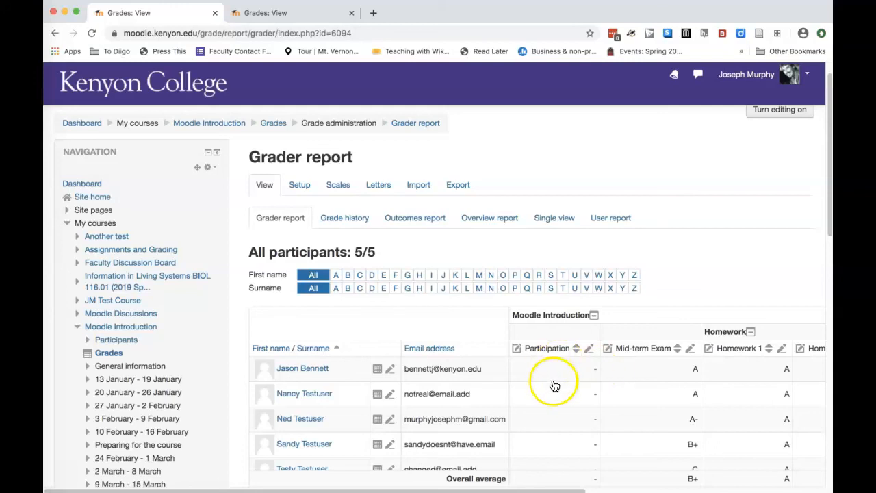
Review the students' Mid-term Exam and Homework 1 grades alongside the category and course totals in the grader report.
scroll(554, 384, "right", 2)
scroll(557, 388, "right", 5)
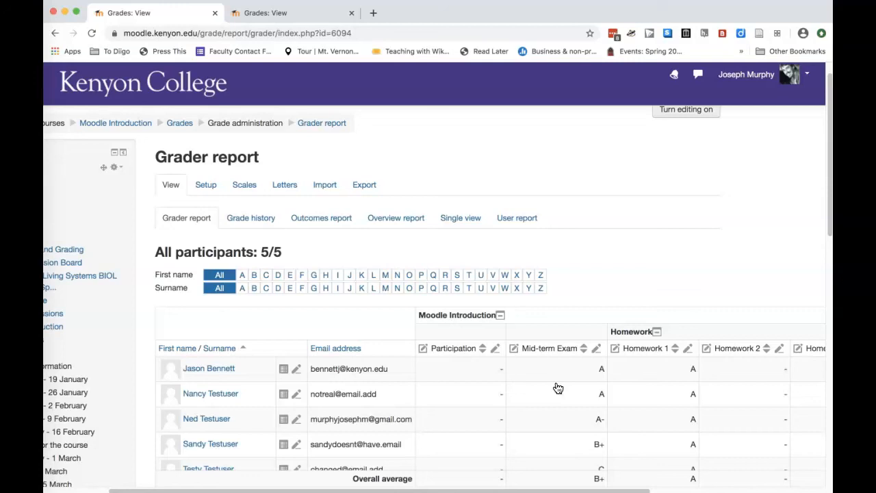
scroll(557, 388, "down", 2)
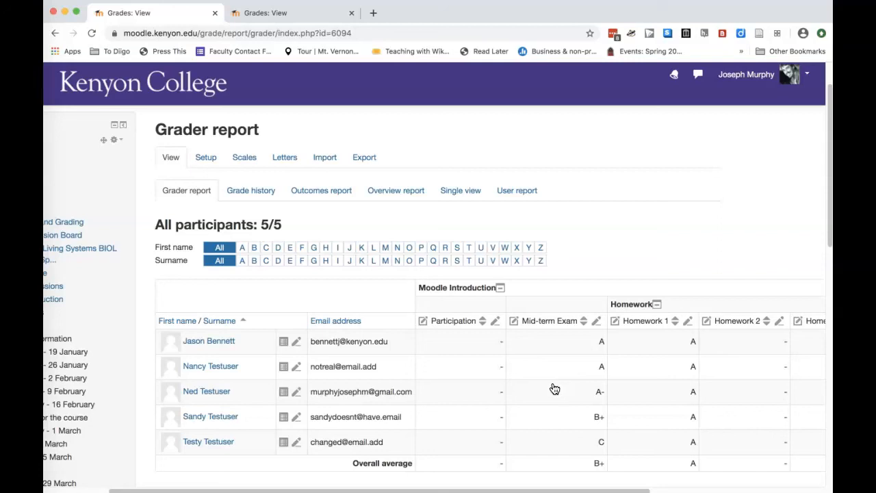
scroll(554, 389, "right", 3)
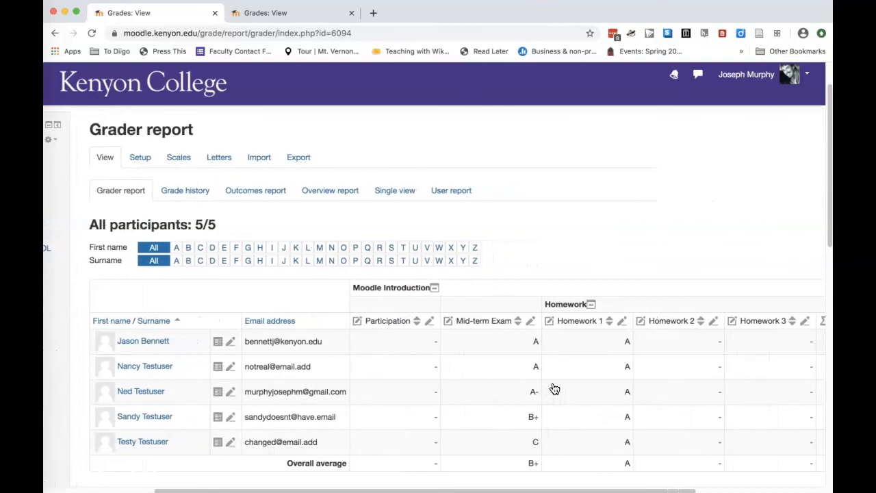
scroll(554, 389, "right", 8)
left_click(554, 375)
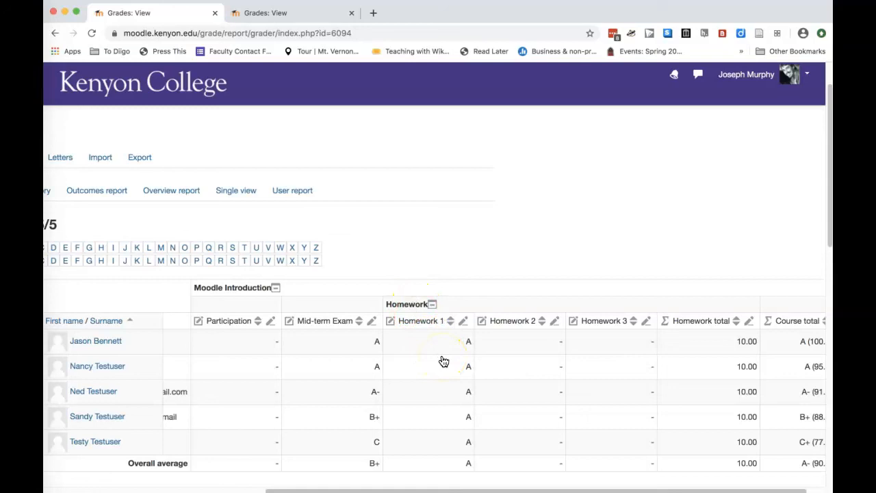
left_click(354, 358)
left_click(346, 357)
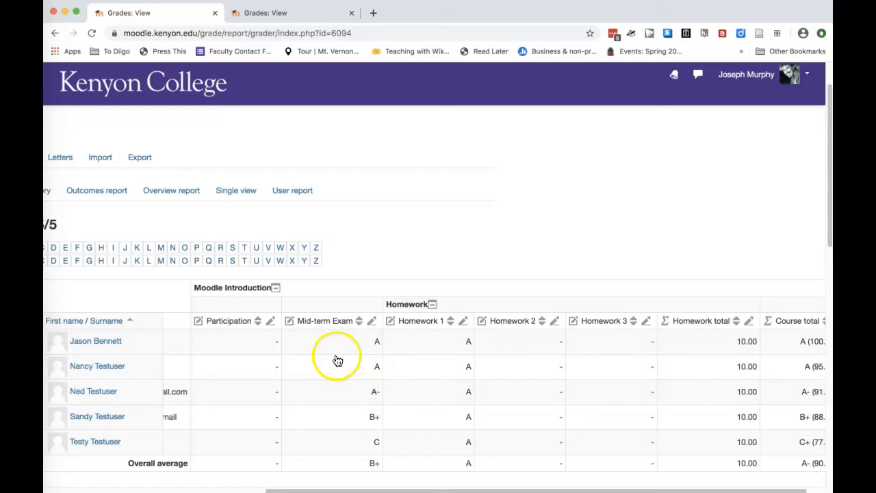